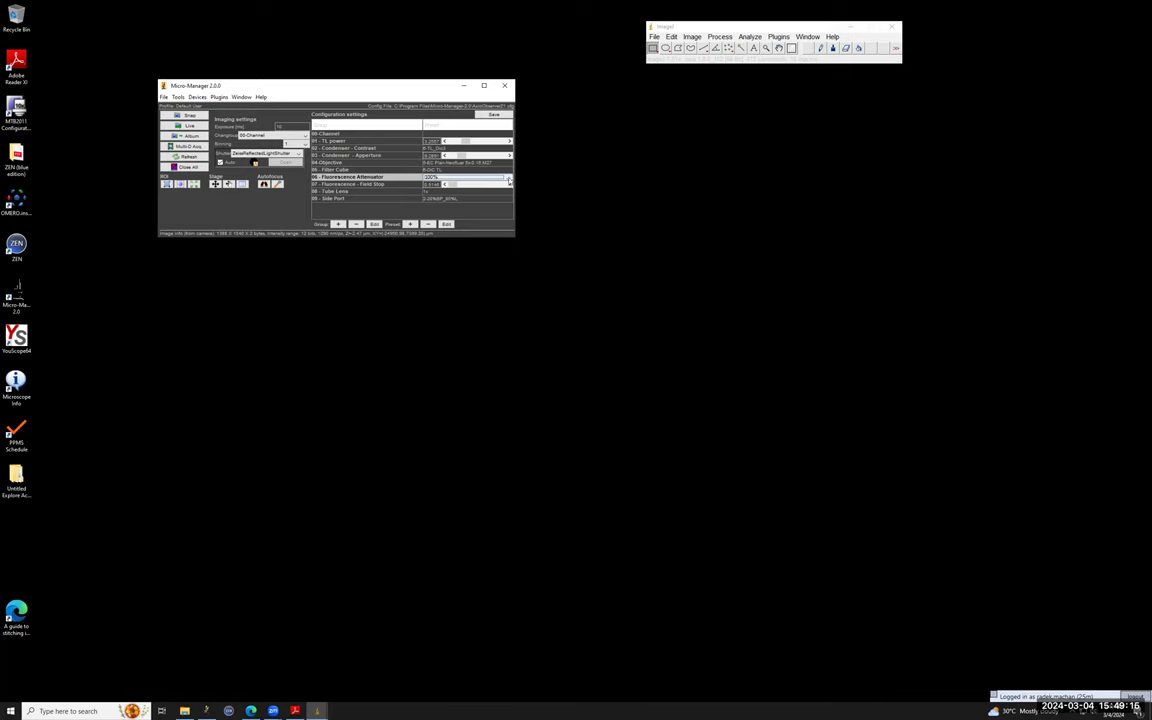
# Open the fluorescence field stop to nearly its maximum, leaving the fluorescence attenuator at 100%
pyautogui.click(489, 193)
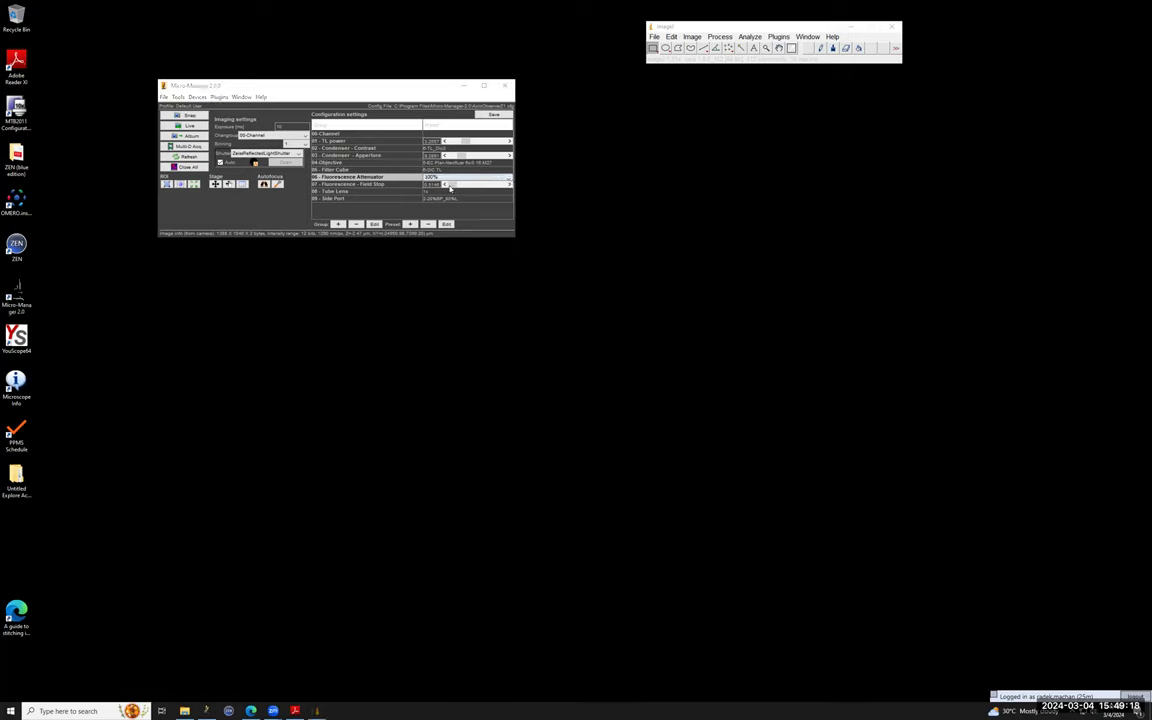
pyautogui.click(452, 185)
pyautogui.moveTo(452, 185); pyautogui.dragTo(507, 197)
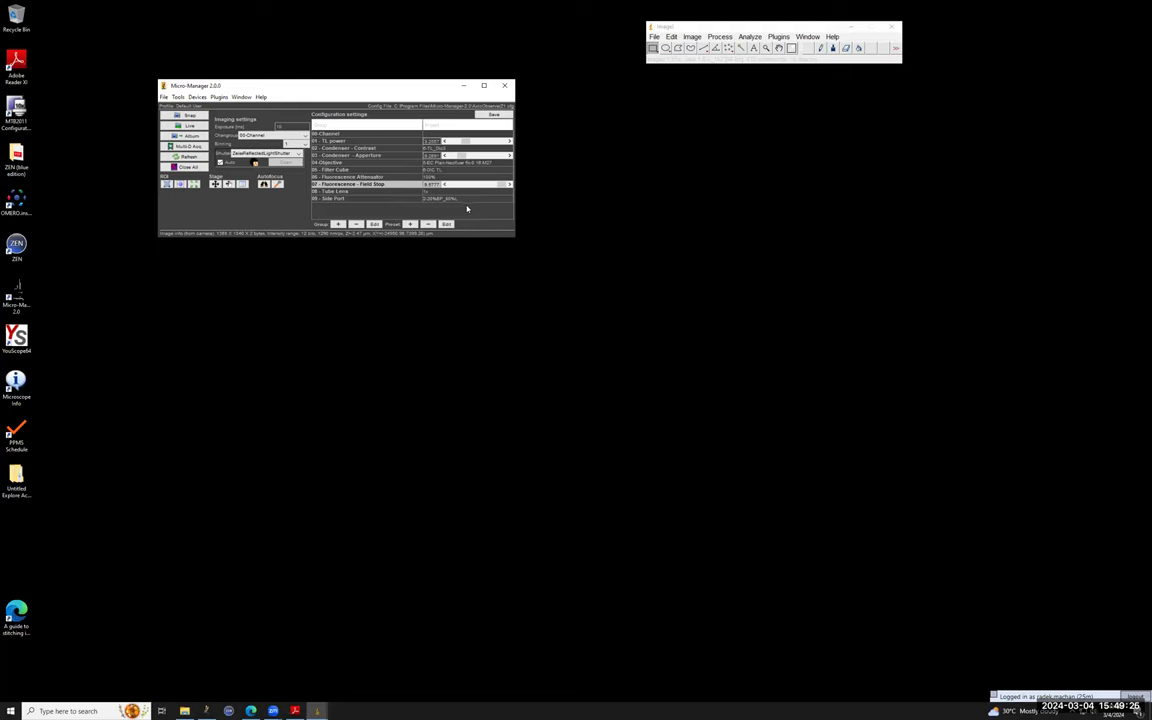
# Review the available presets for the tube lens and the side port without changing either selection
pyautogui.click(433, 191)
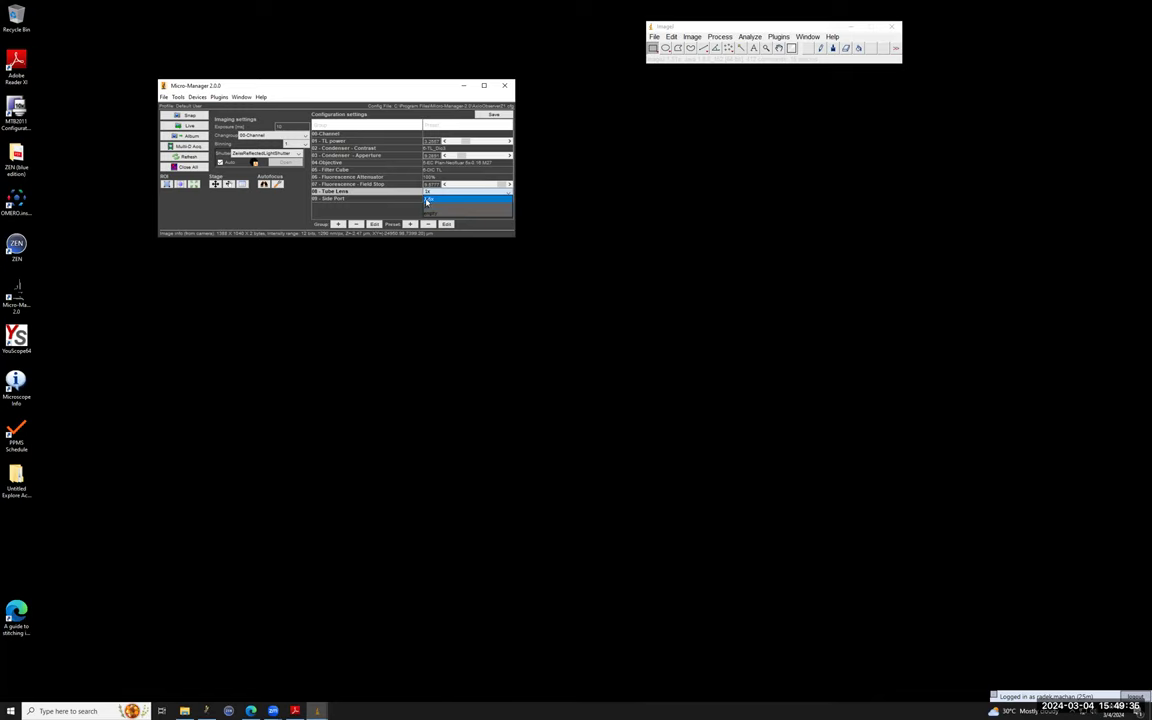
pyautogui.click(560, 200)
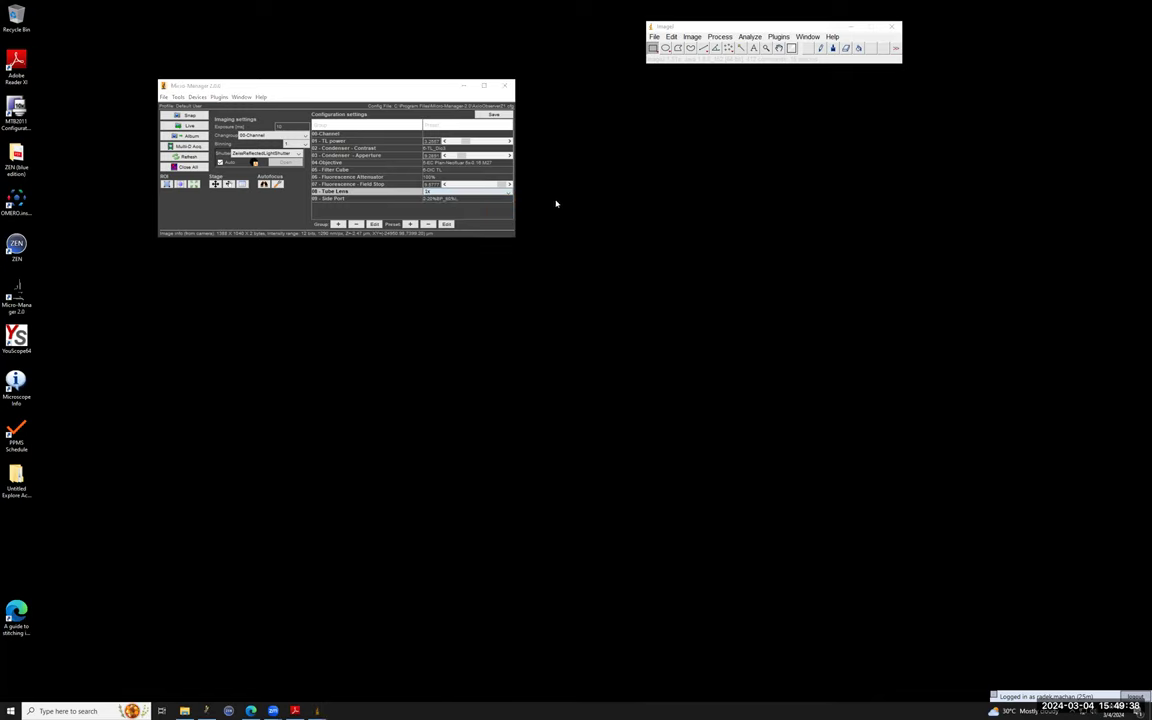
pyautogui.click(458, 200)
pyautogui.click(458, 200)
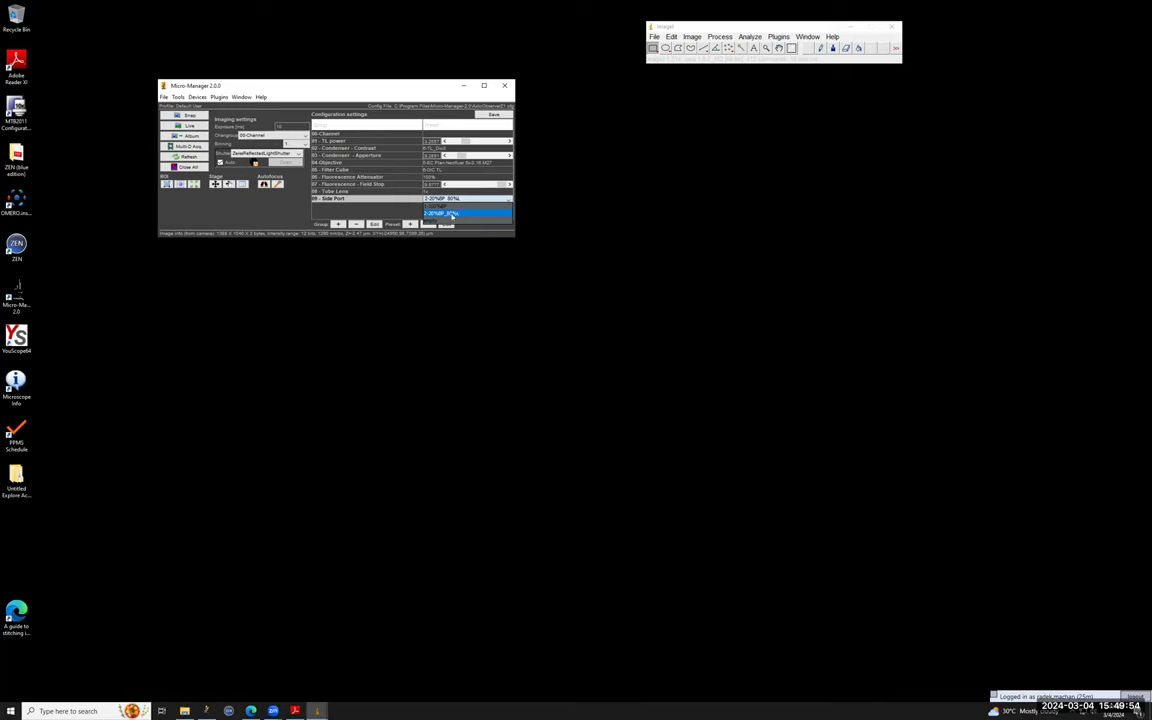
pyautogui.click(548, 224)
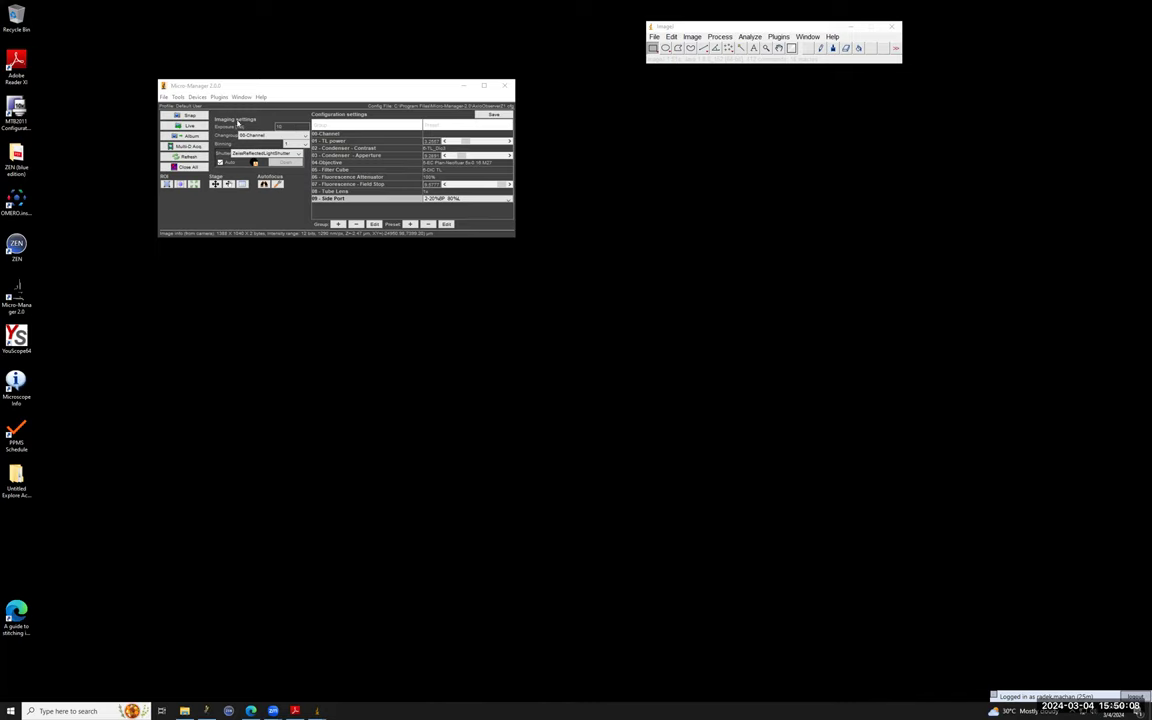
# Run a live camera preview and close its window
pyautogui.click(186, 127)
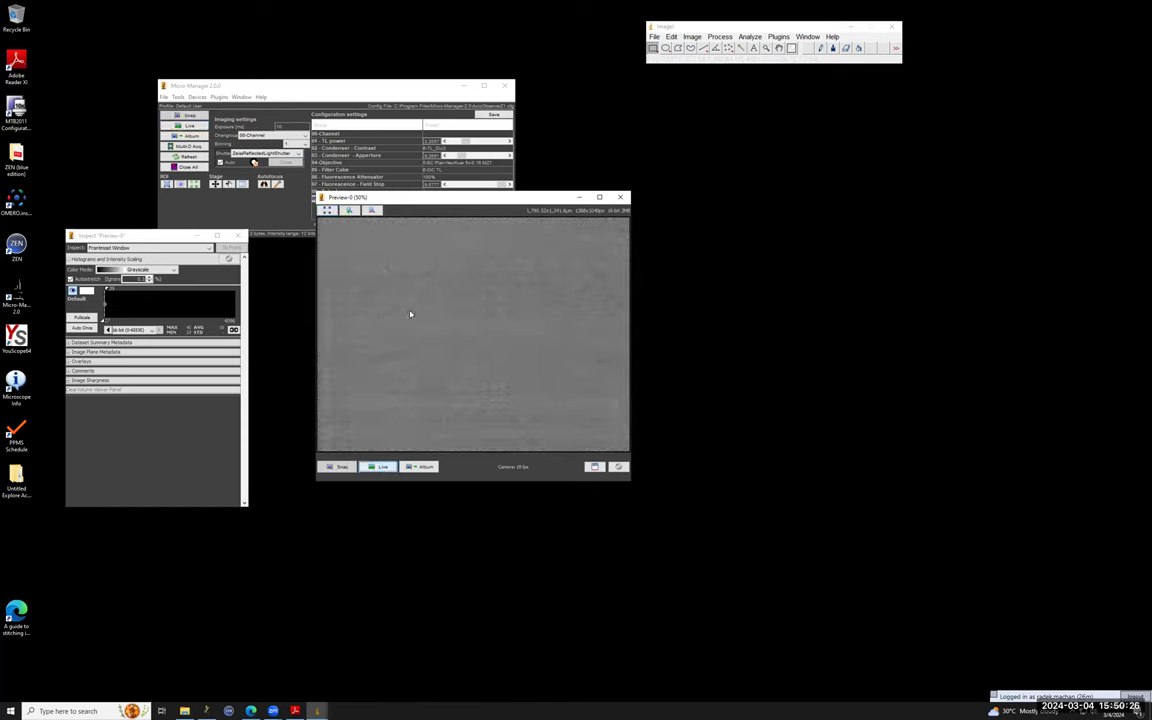
pyautogui.hotkey('ctrl', 'w')
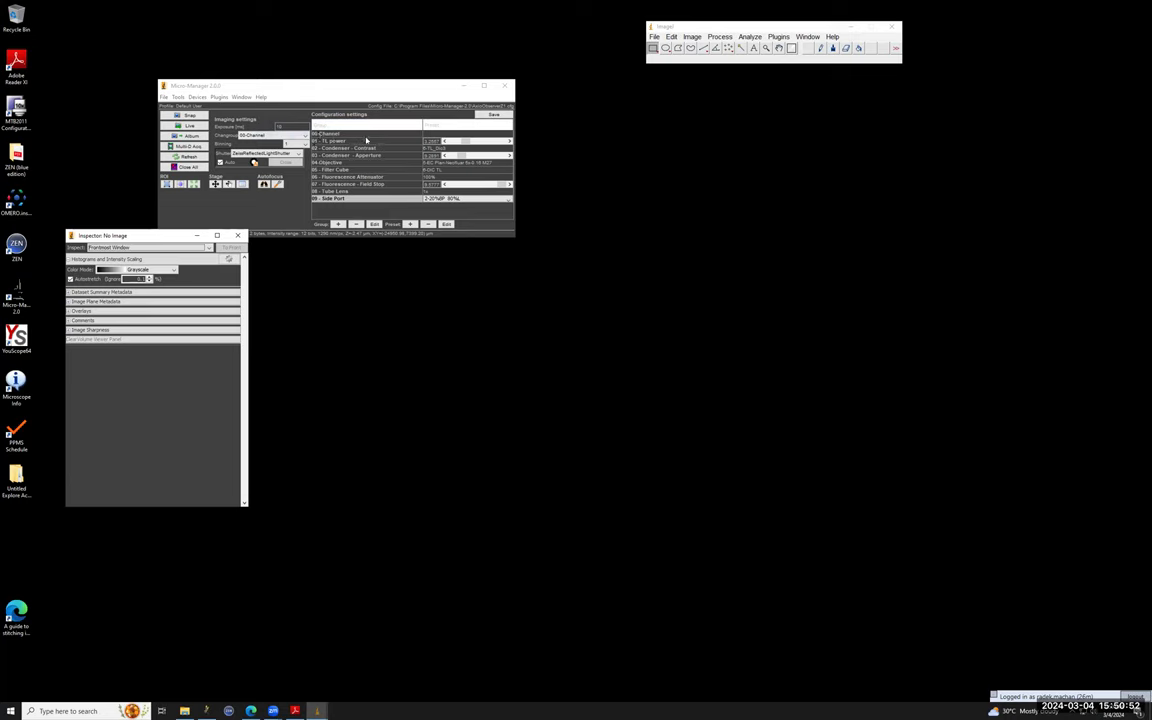
# Set the channel preset to 06-TL-Brightfield and refresh the controls from the hardware
pyautogui.click(468, 134)
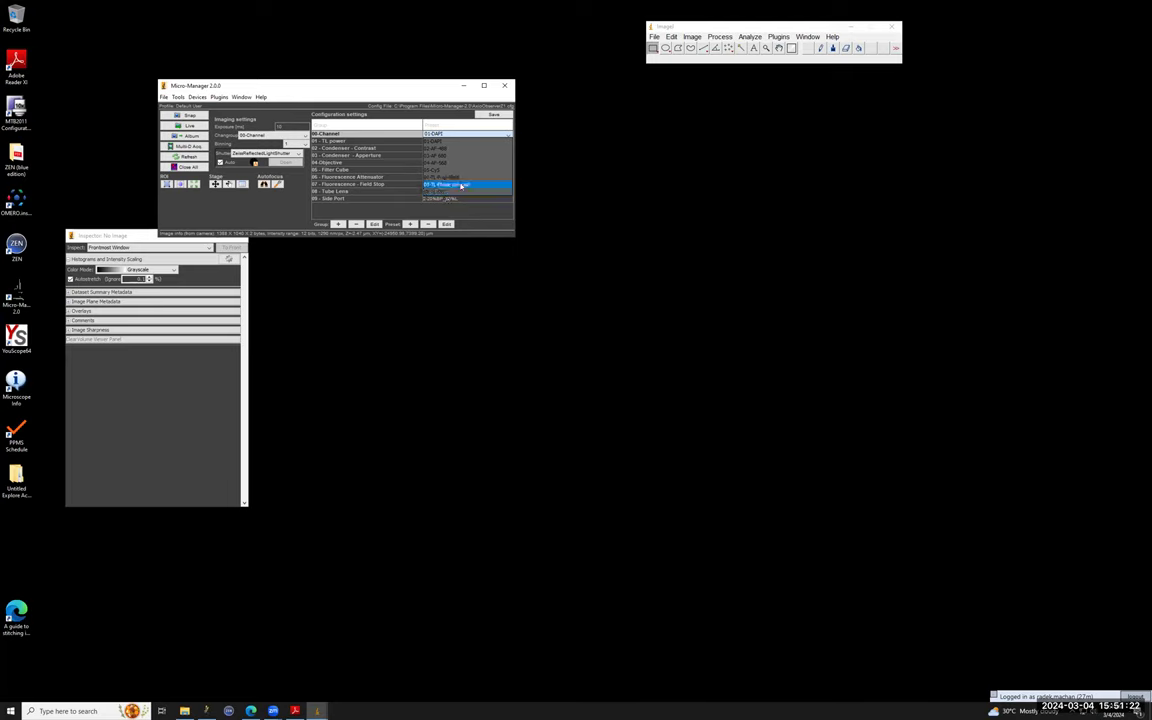
pyautogui.click(548, 158)
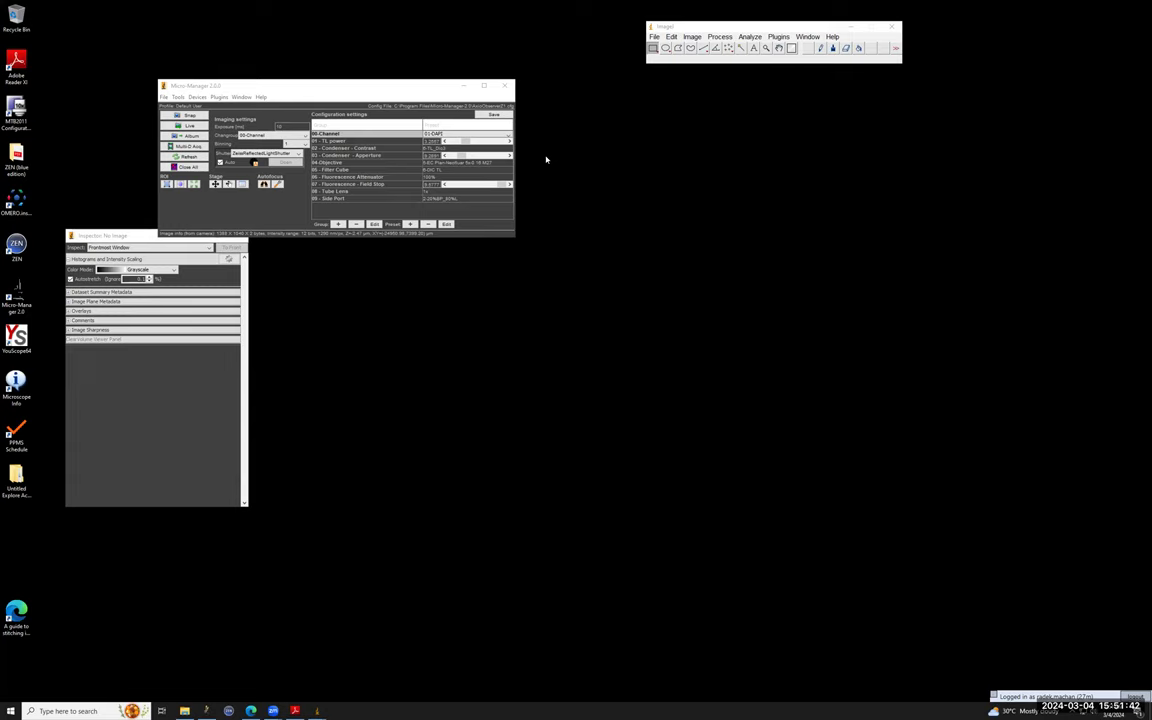
pyautogui.click(445, 133)
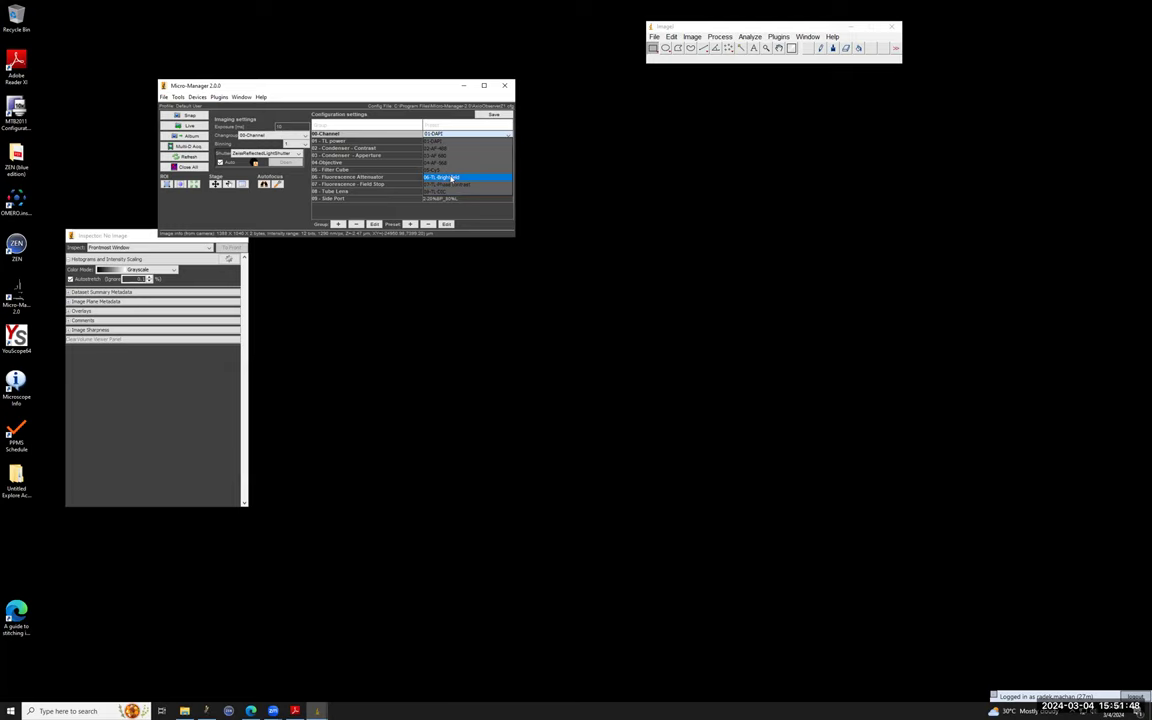
pyautogui.click(453, 178)
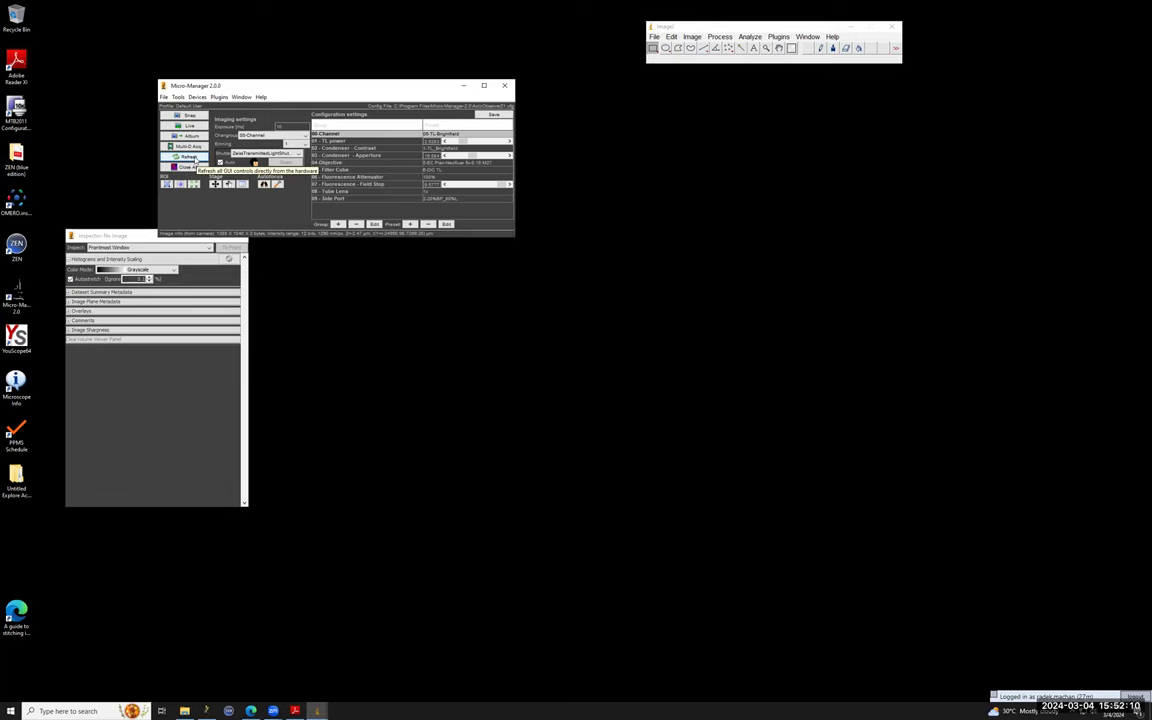
pyautogui.click(196, 160)
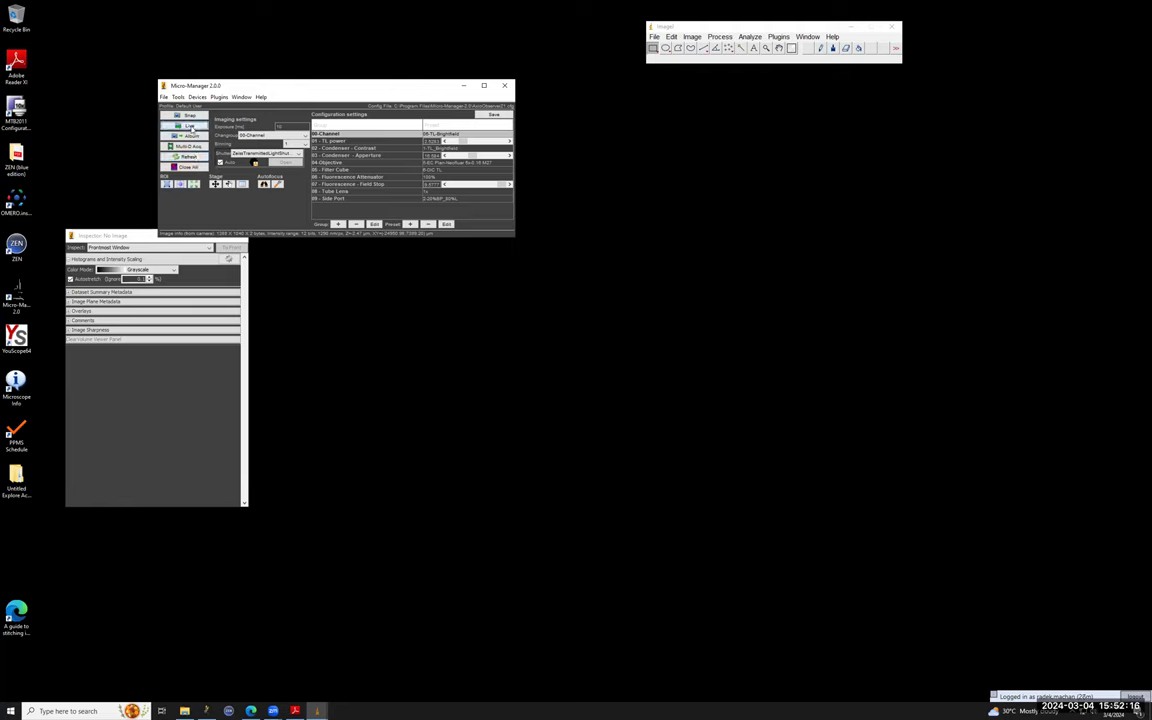
# Start the live view and move the preview window clear of the configuration settings
pyautogui.click(190, 127)
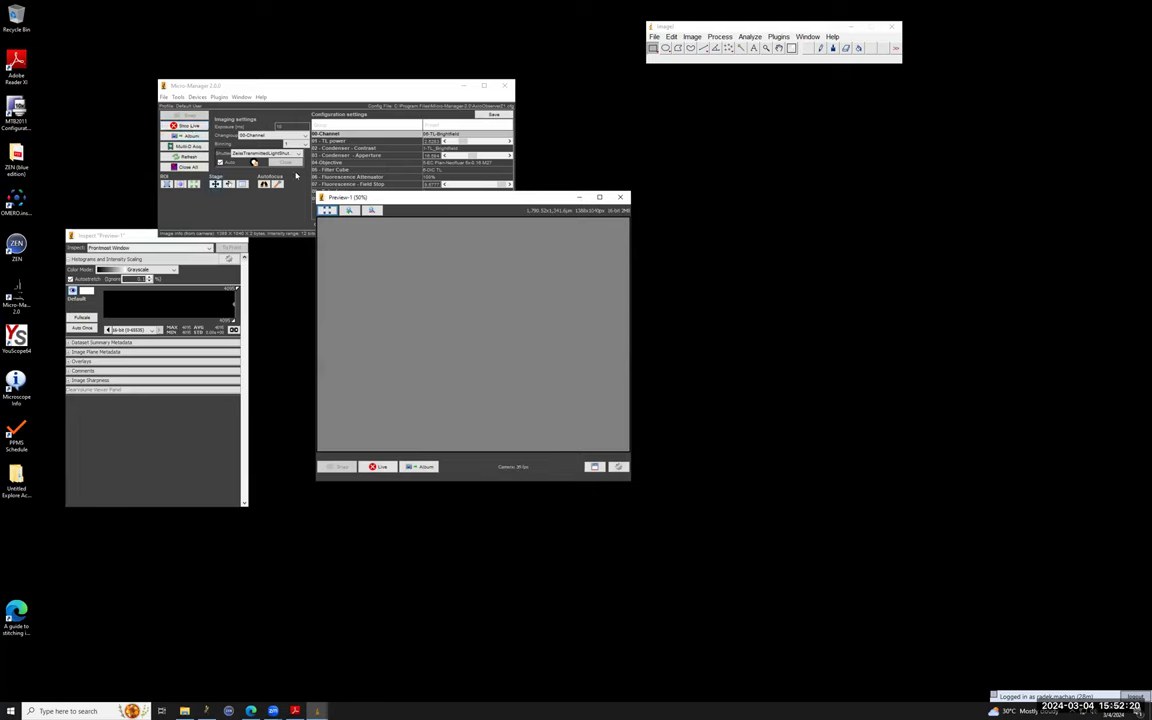
pyautogui.moveTo(457, 200); pyautogui.dragTo(447, 276)
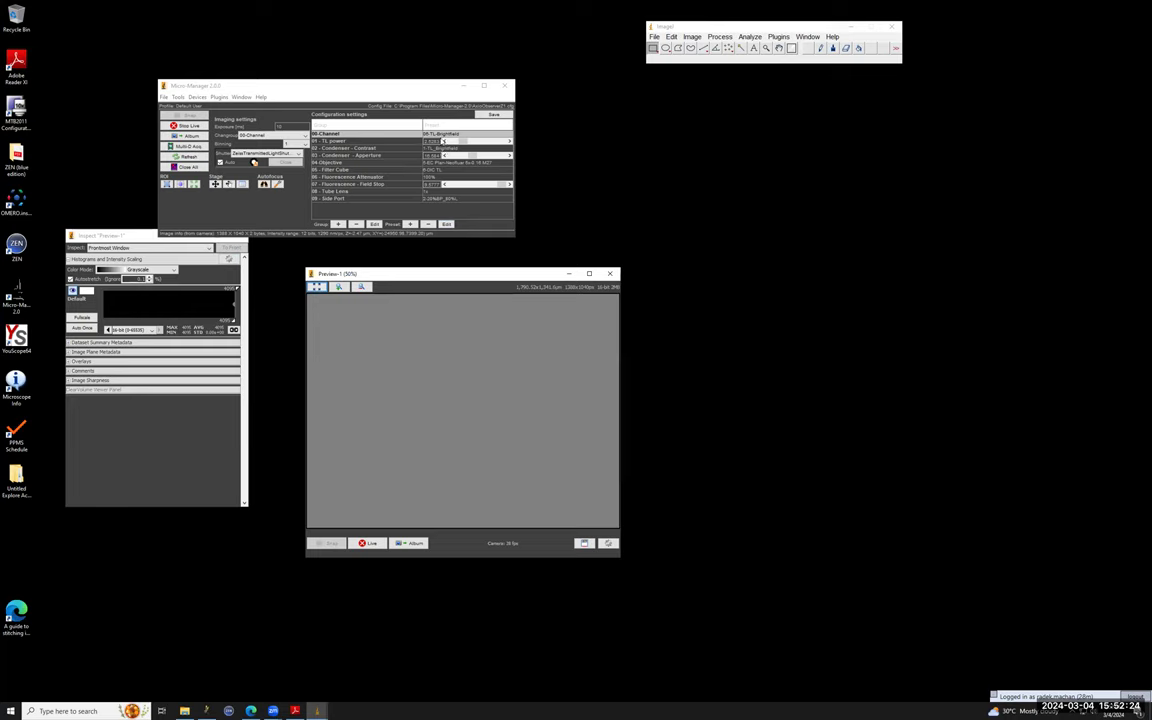
# Tune the TL power to about 2.5 so the brightfield live image is neither saturated nor too dark
pyautogui.click(442, 143)
pyautogui.click(443, 143)
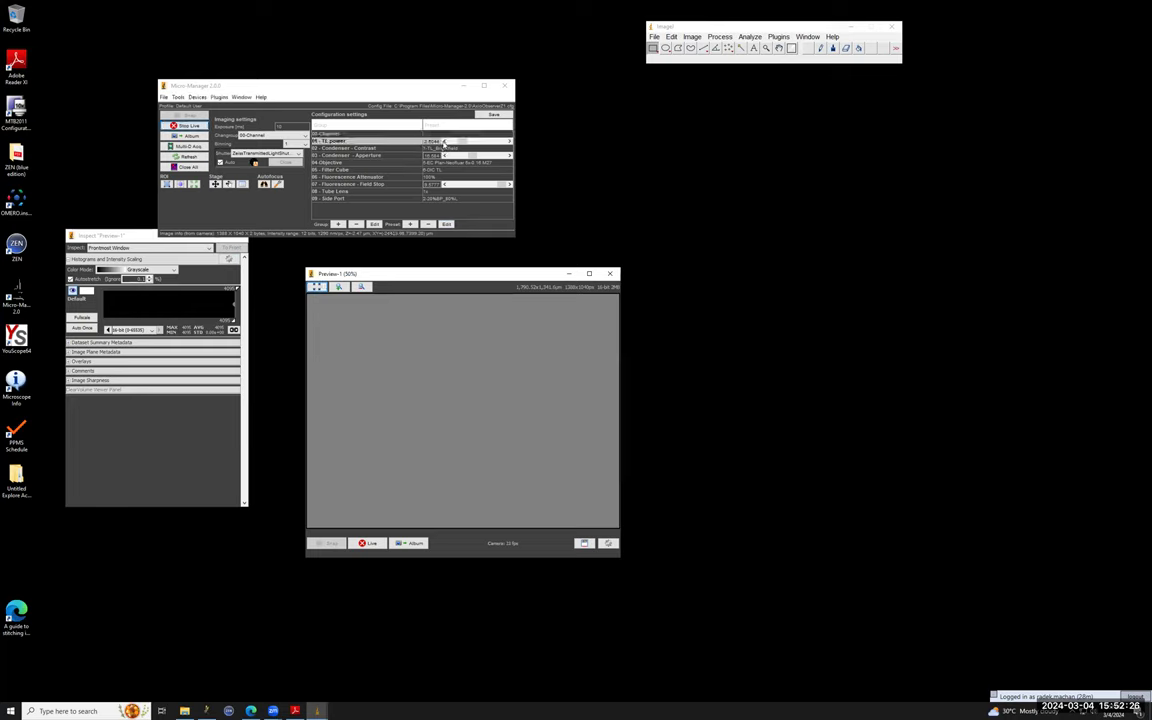
pyautogui.click(443, 143)
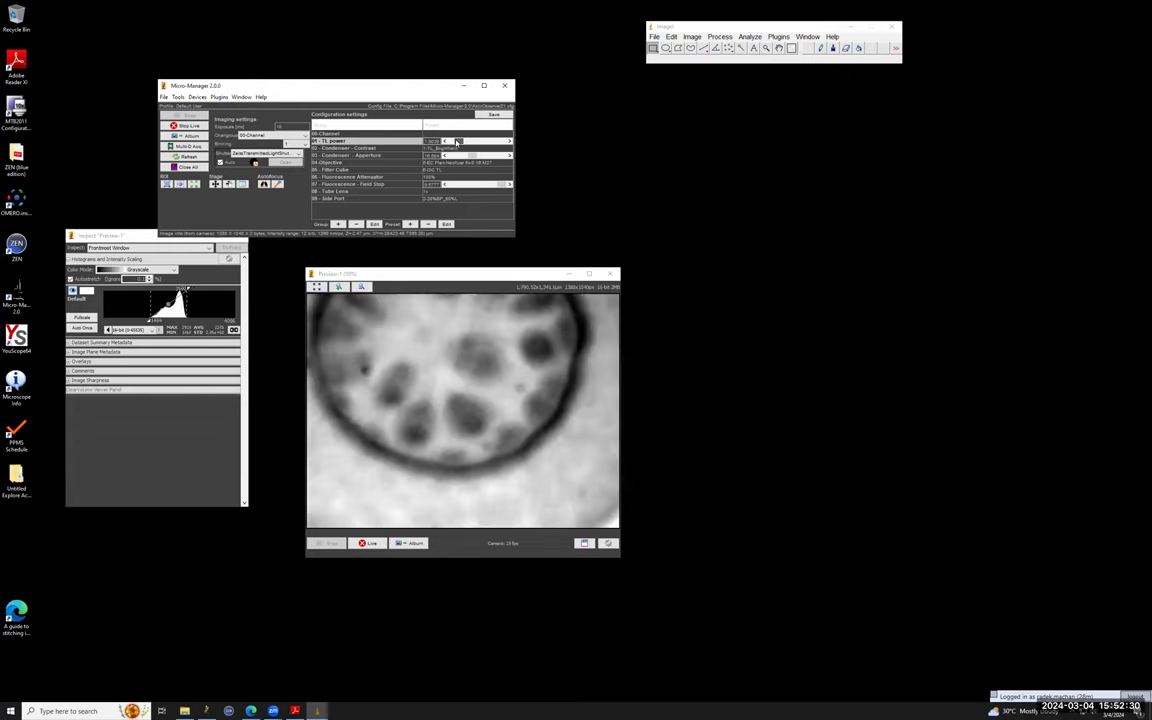
pyautogui.click(455, 142)
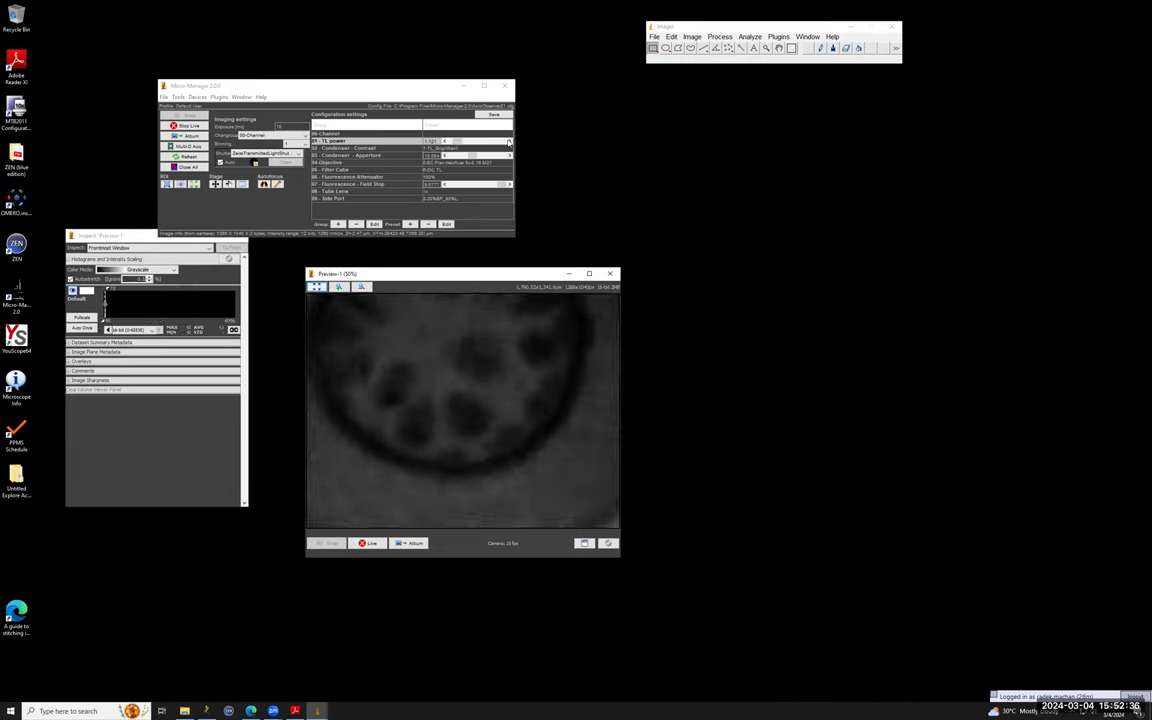
pyautogui.click(460, 143)
pyautogui.click(461, 144)
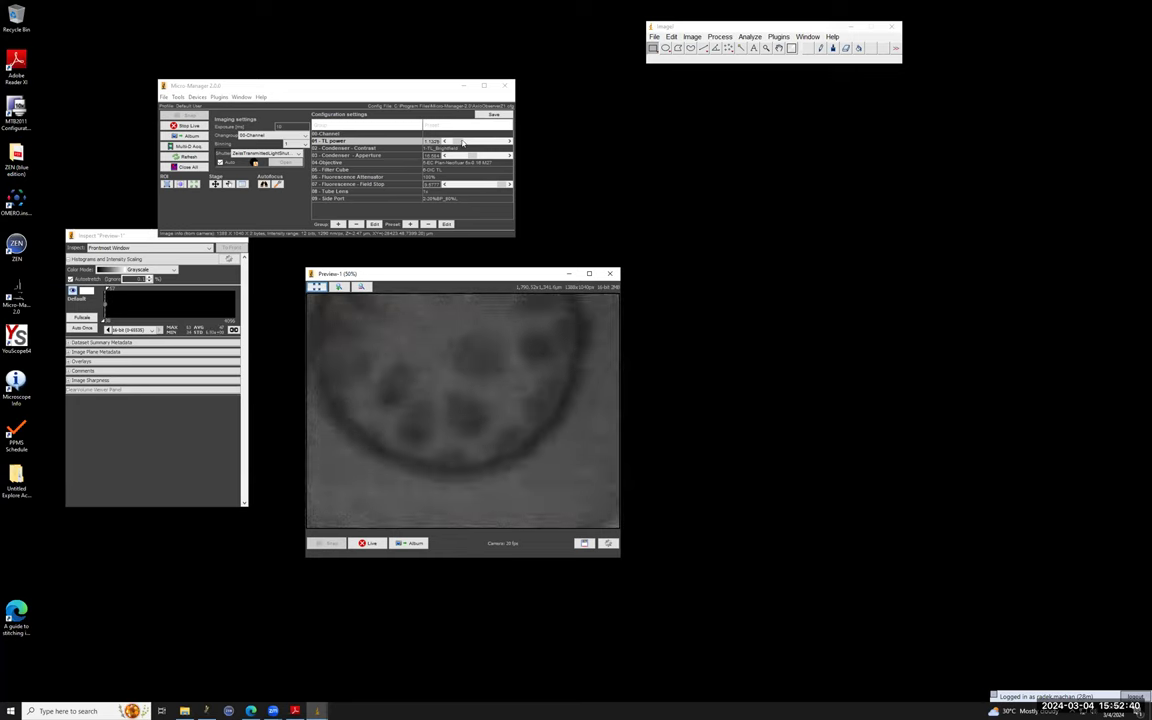
pyautogui.click(463, 143)
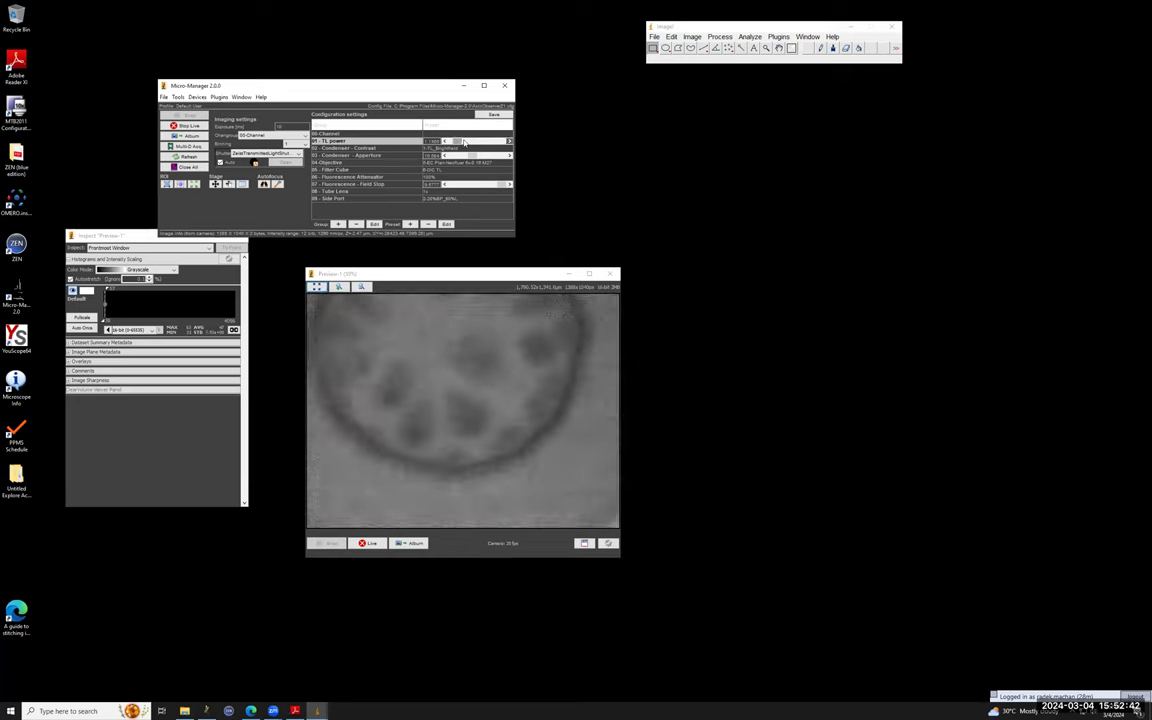
pyautogui.click(466, 142)
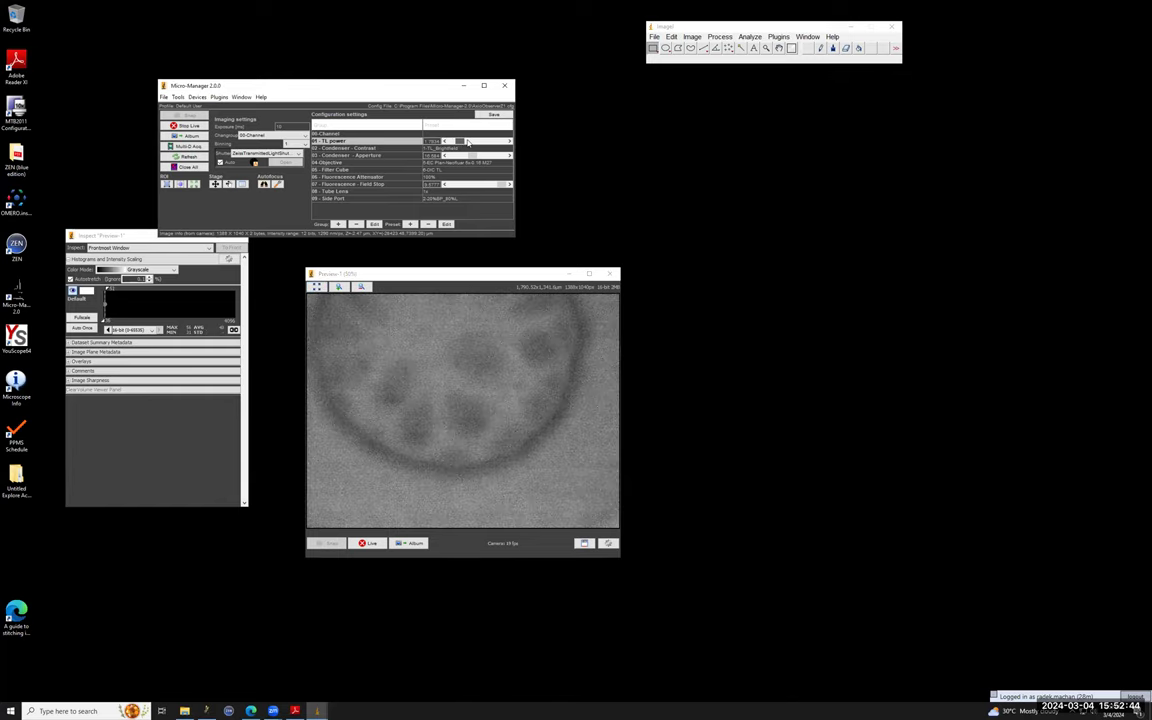
pyautogui.click(461, 142)
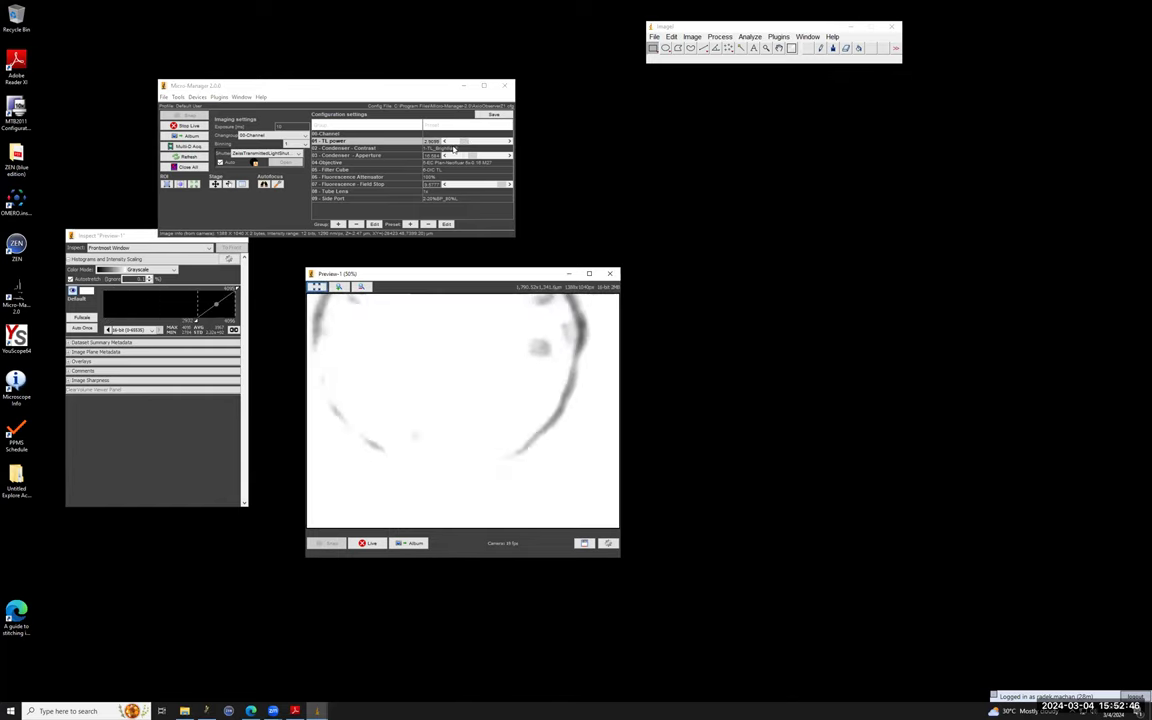
pyautogui.click(461, 142)
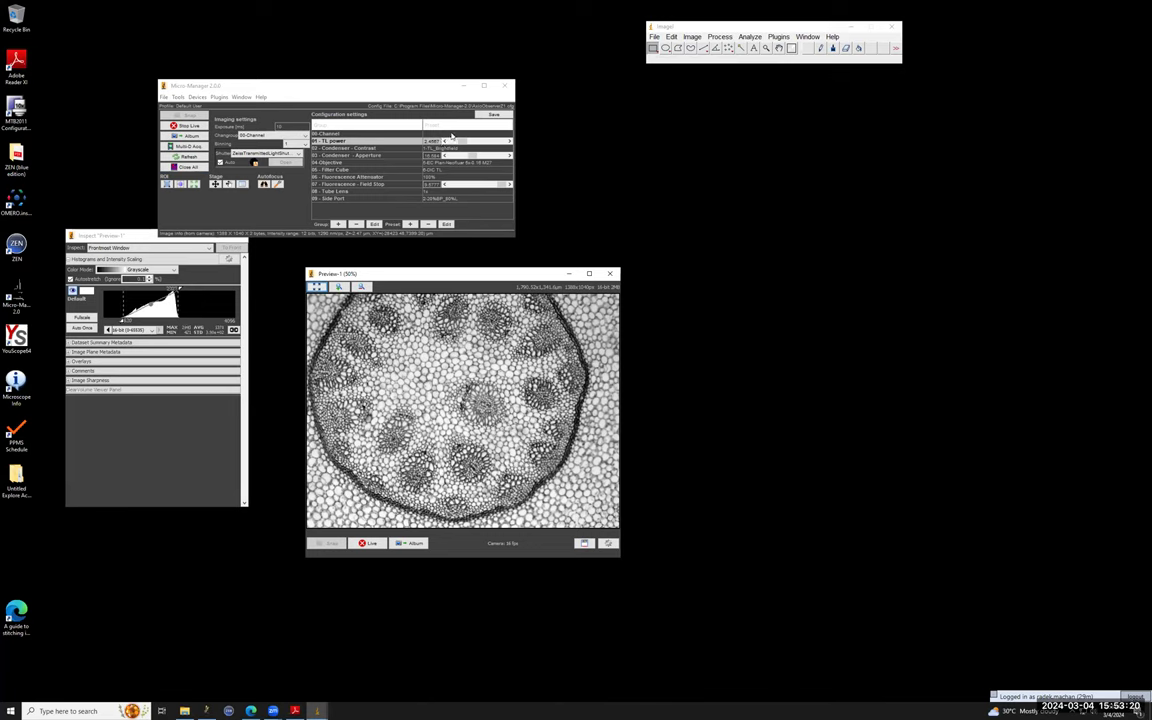
# Switch the channel from brightfield to reflected-light fluorescence and set the exposure to 100 ms
pyautogui.click(452, 134)
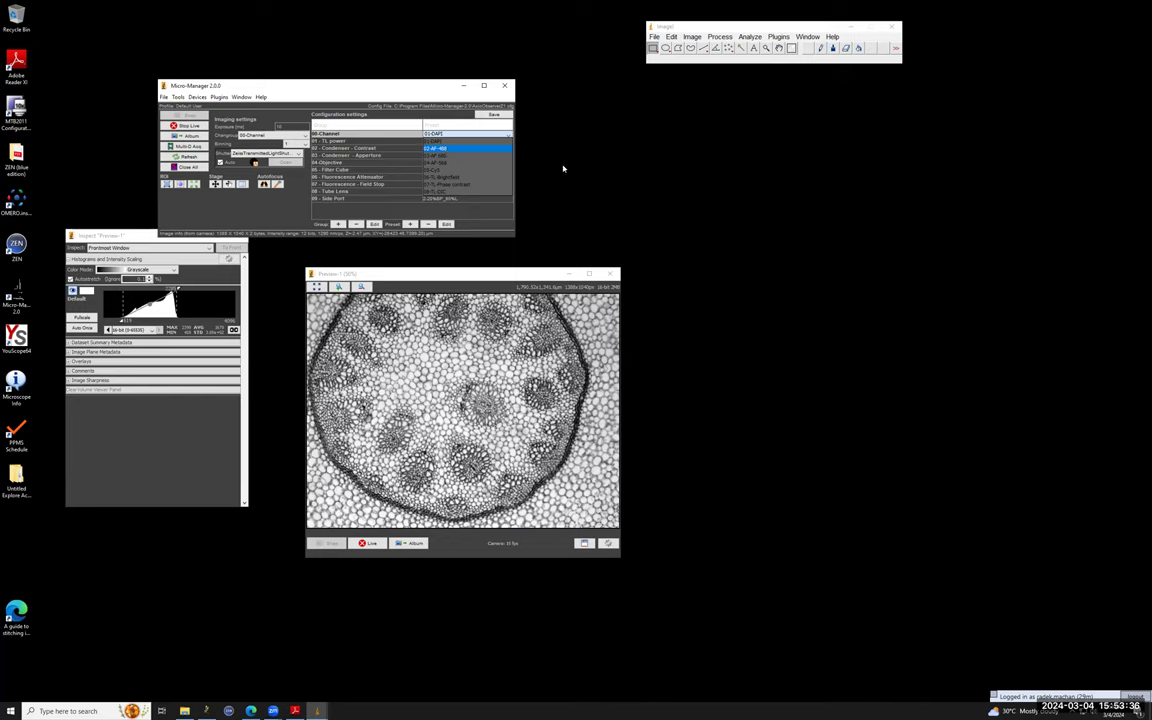
pyautogui.press('Return')
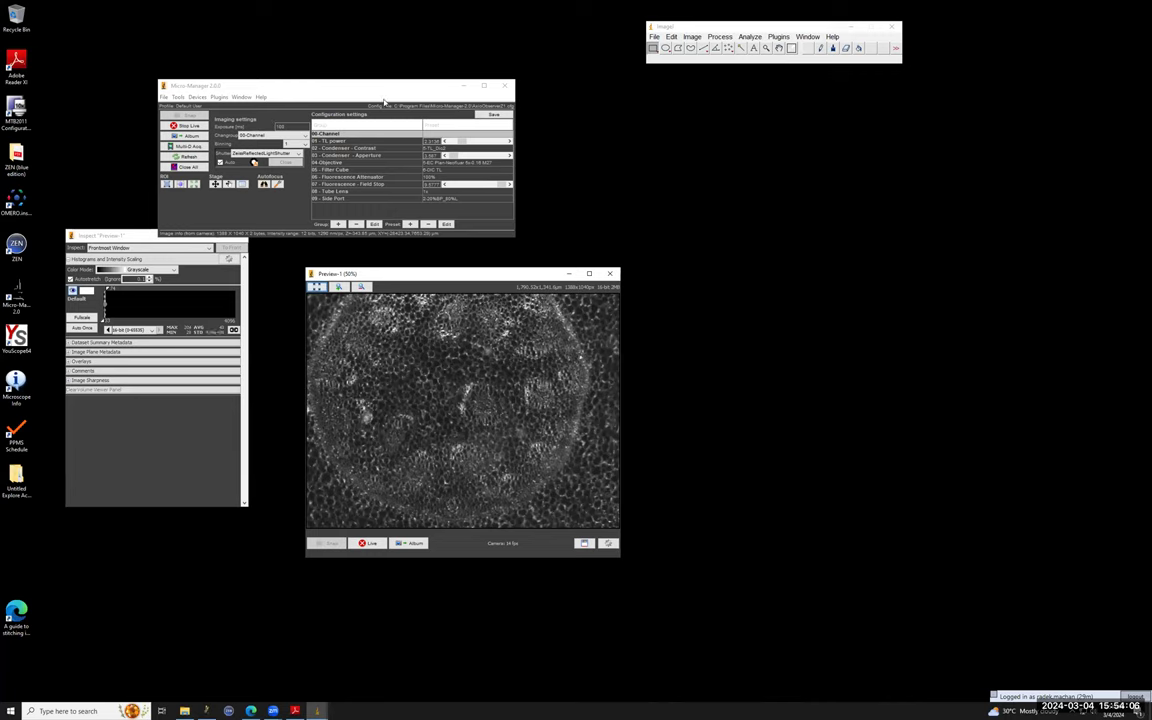
# Set the channel preset to 02-AF-488 and stop the live view
pyautogui.click(445, 133)
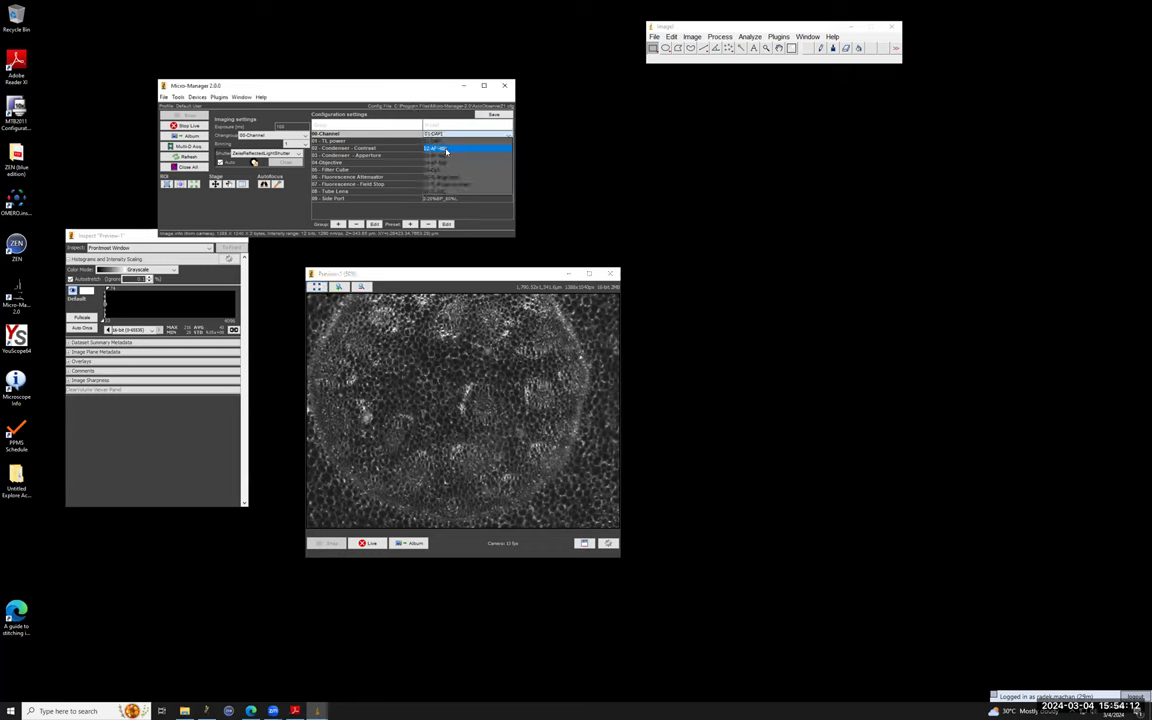
pyautogui.click(445, 150)
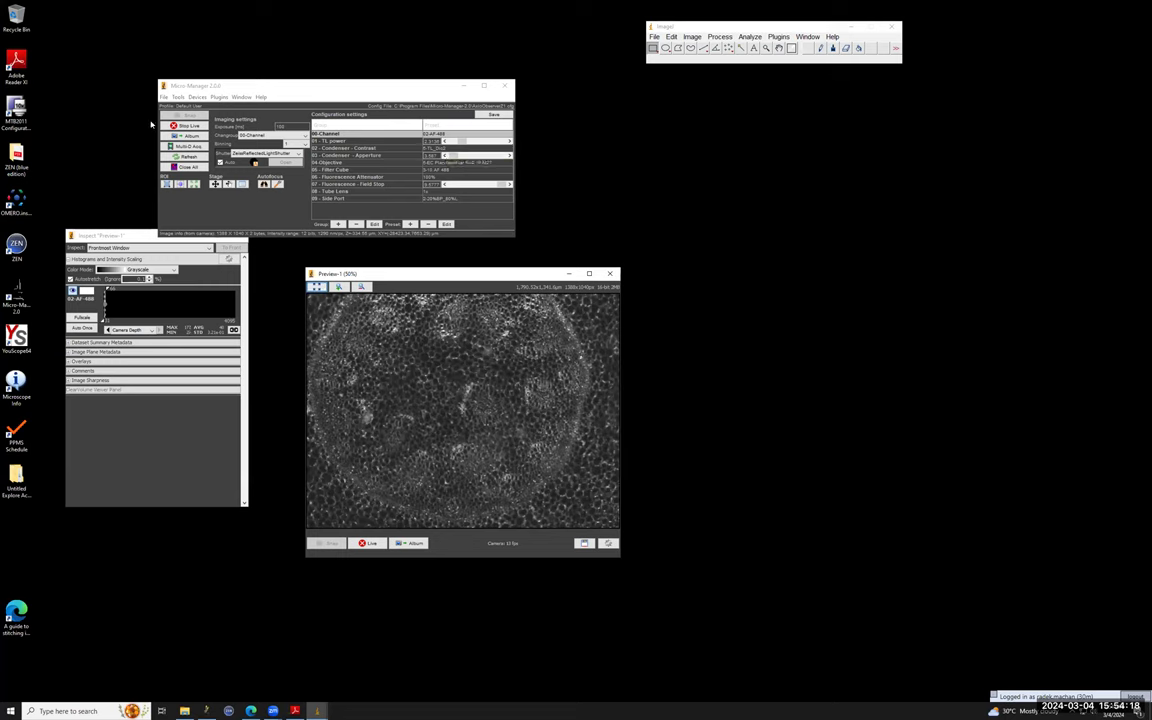
pyautogui.click(183, 126)
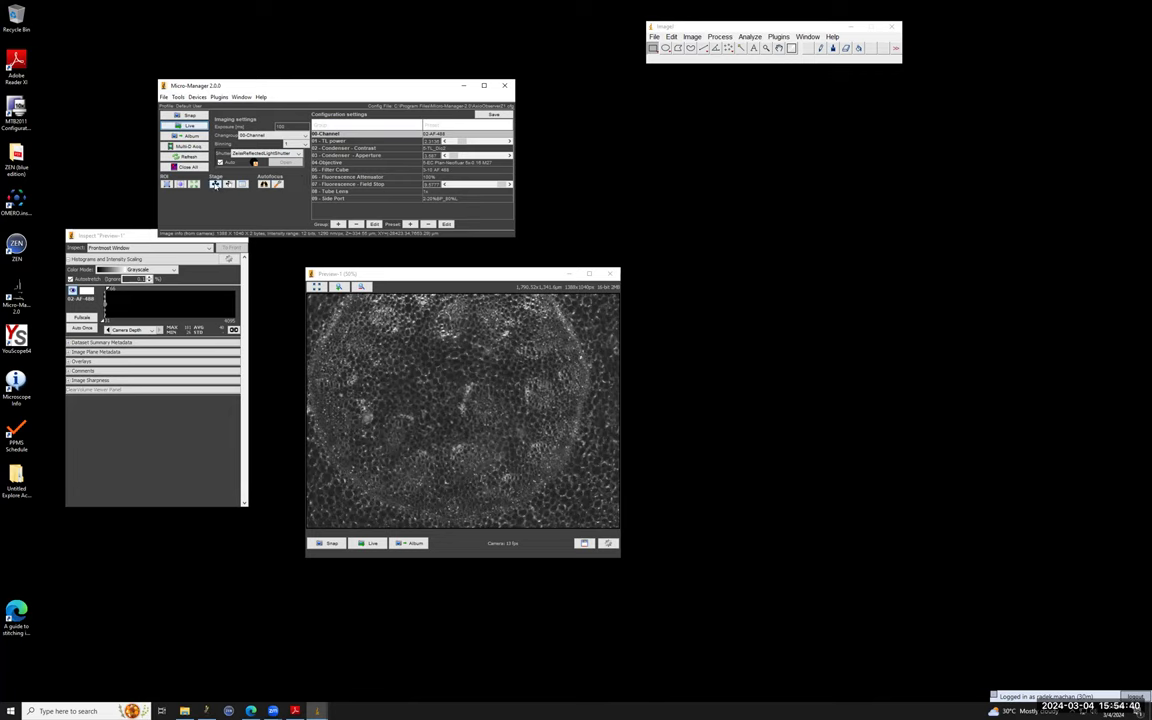
# Return the channel preset to 06-TL-Brightfield and restart the live view
pyautogui.click(456, 134)
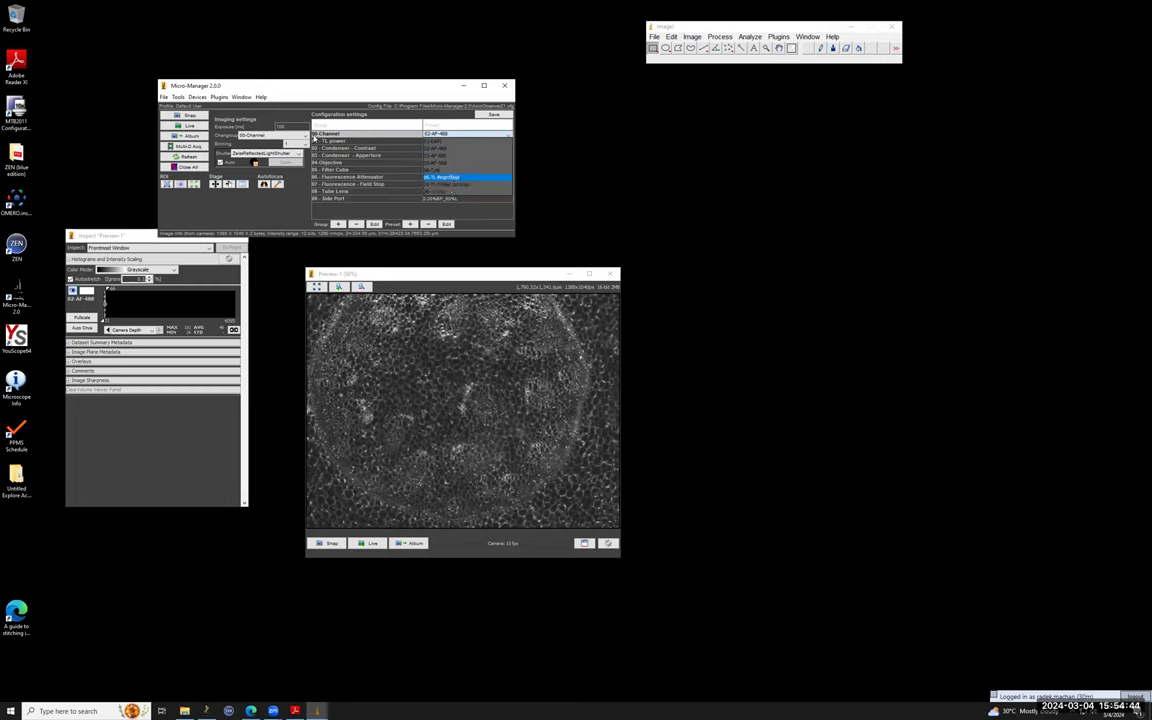
pyautogui.click(200, 126)
pyautogui.click(199, 126)
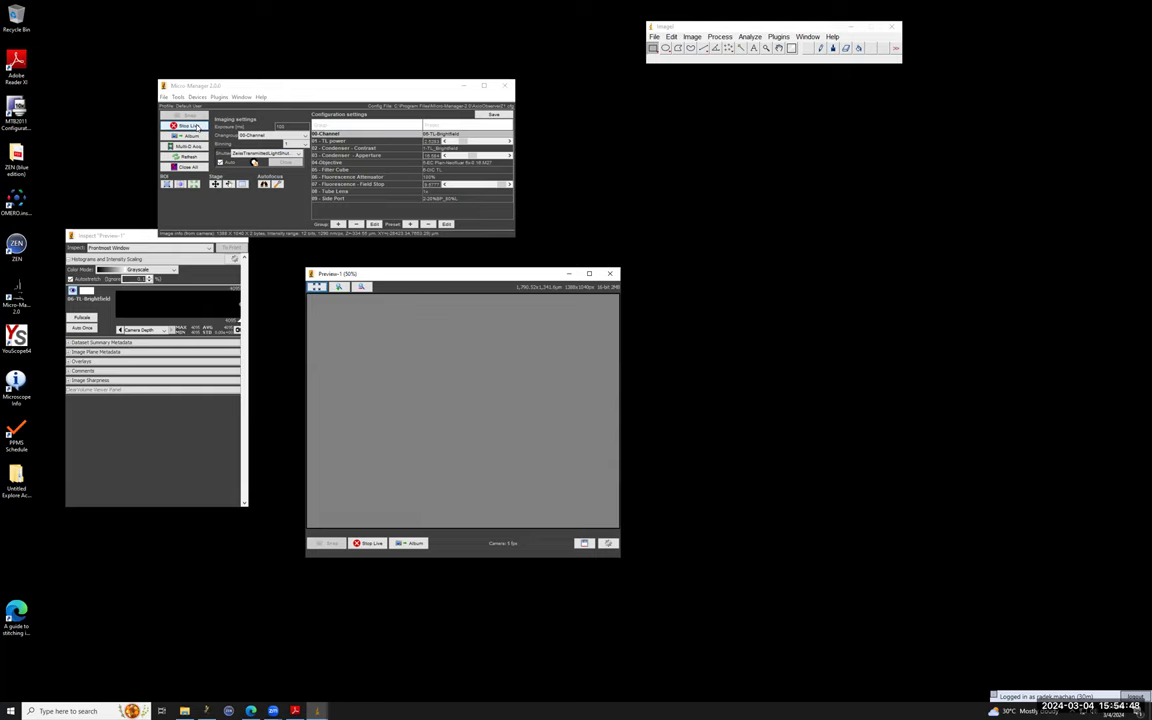
# Reduce the TL power until the stem section is properly exposed in the live image
pyautogui.click(415, 141)
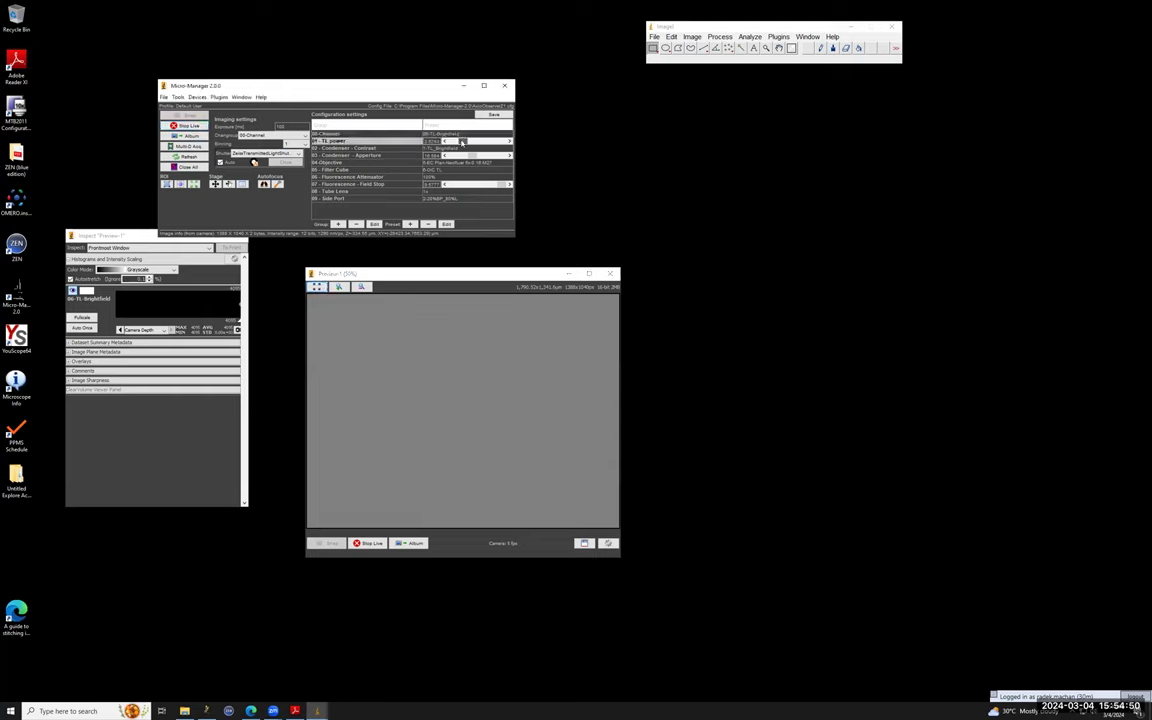
pyautogui.click(460, 141)
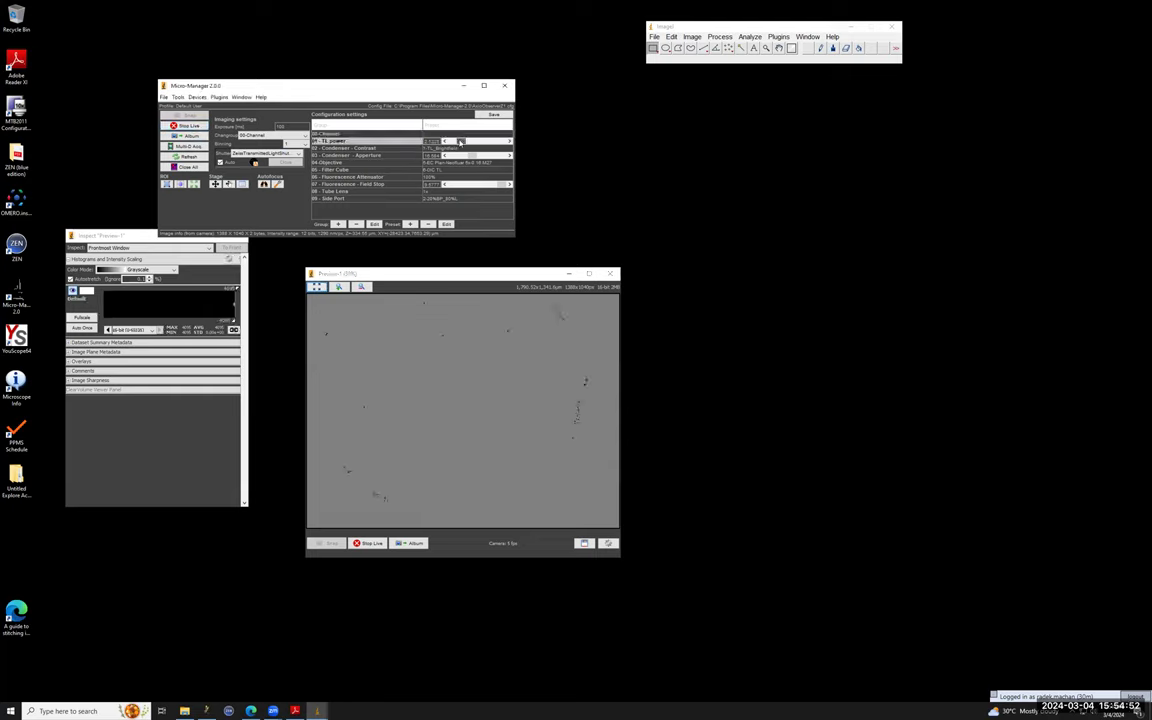
pyautogui.click(458, 141)
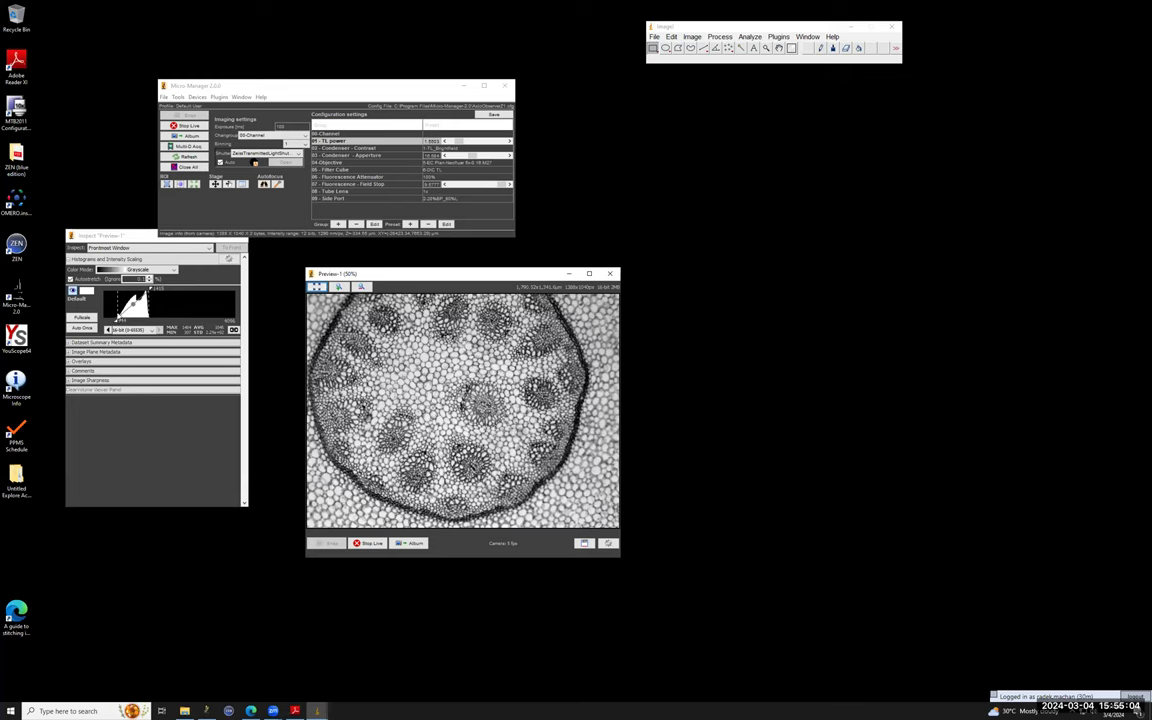
# Move the XY stage in the positive X direction using three 0.1-field steps, one 1-pixel step and one 1-field step
pyautogui.click(117, 311)
pyautogui.click(117, 313)
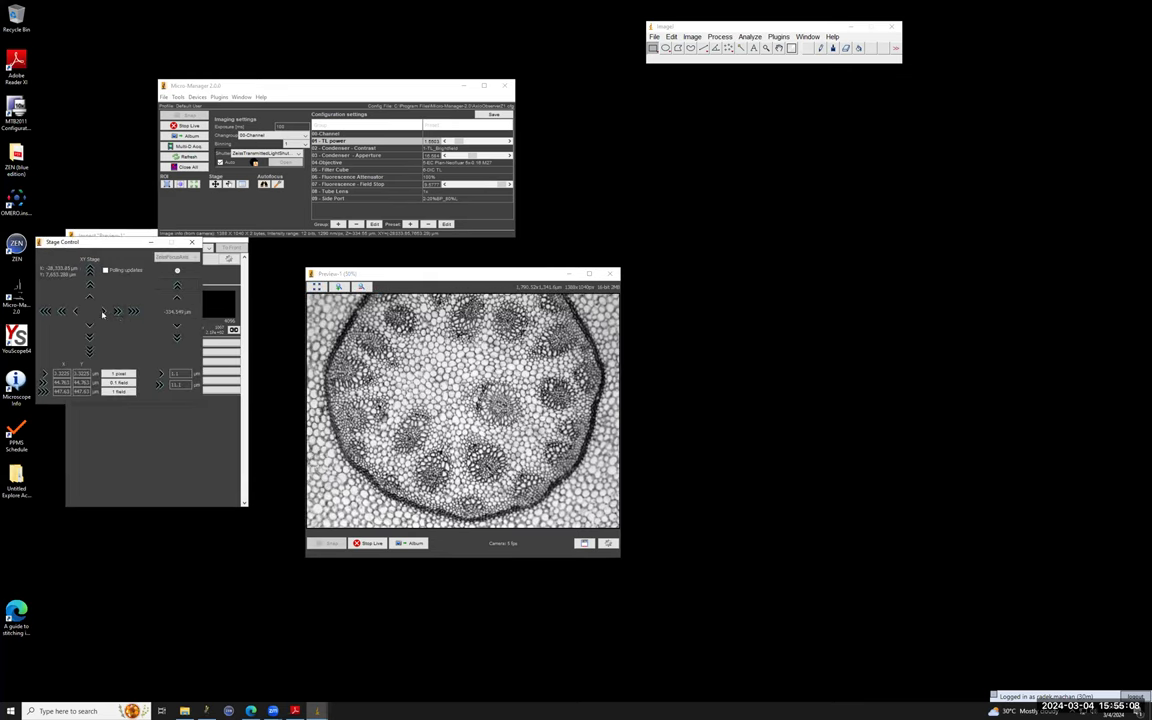
pyautogui.click(104, 312)
pyautogui.click(117, 312)
pyautogui.click(133, 313)
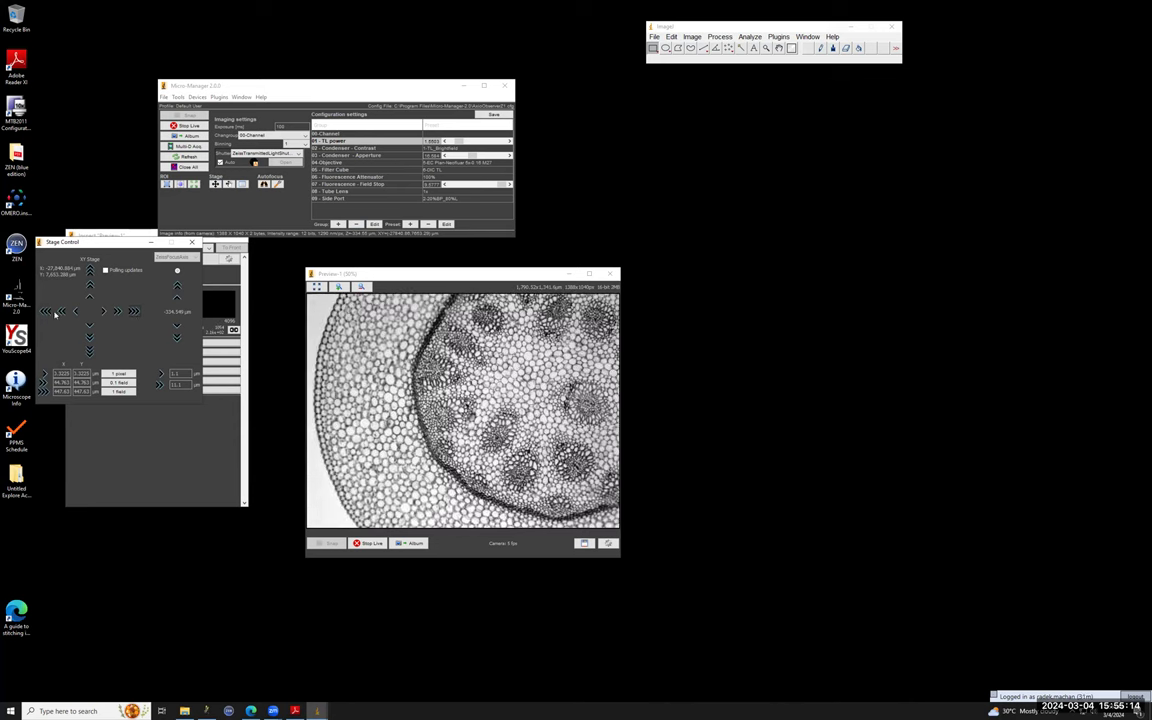
# Move the XY stage one 1-field and one 0.1-field step in the negative X direction, and refocus the stem section with large Z steps
pyautogui.click(45, 312)
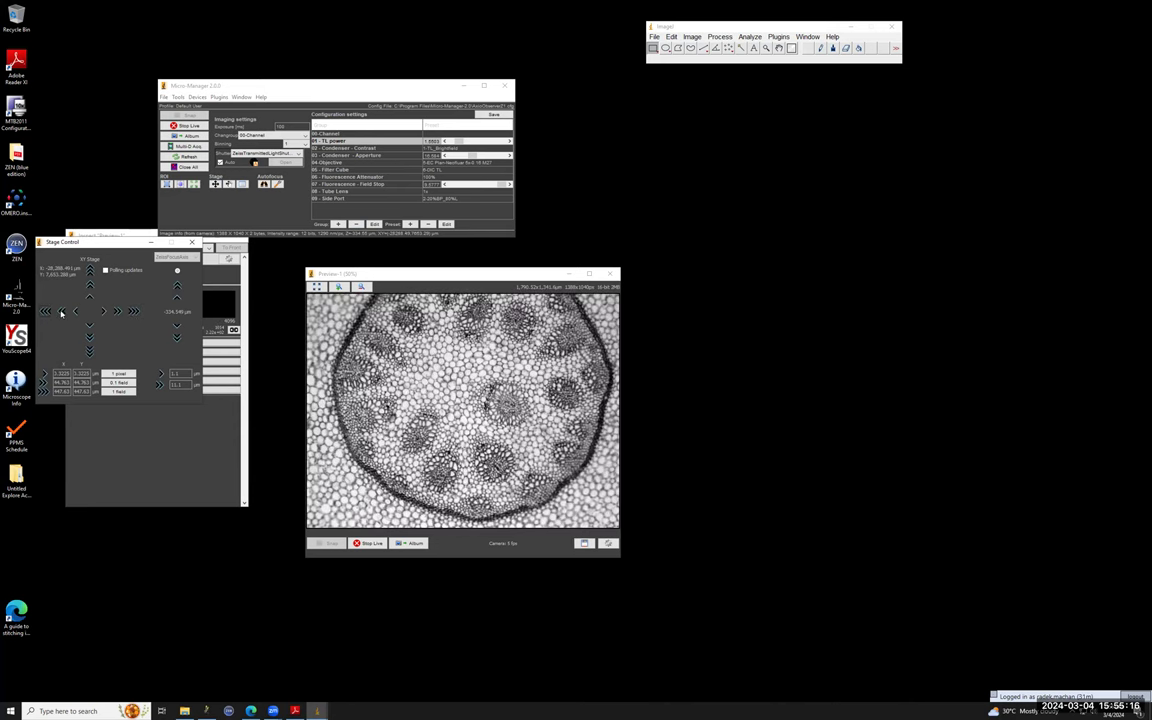
pyautogui.click(61, 312)
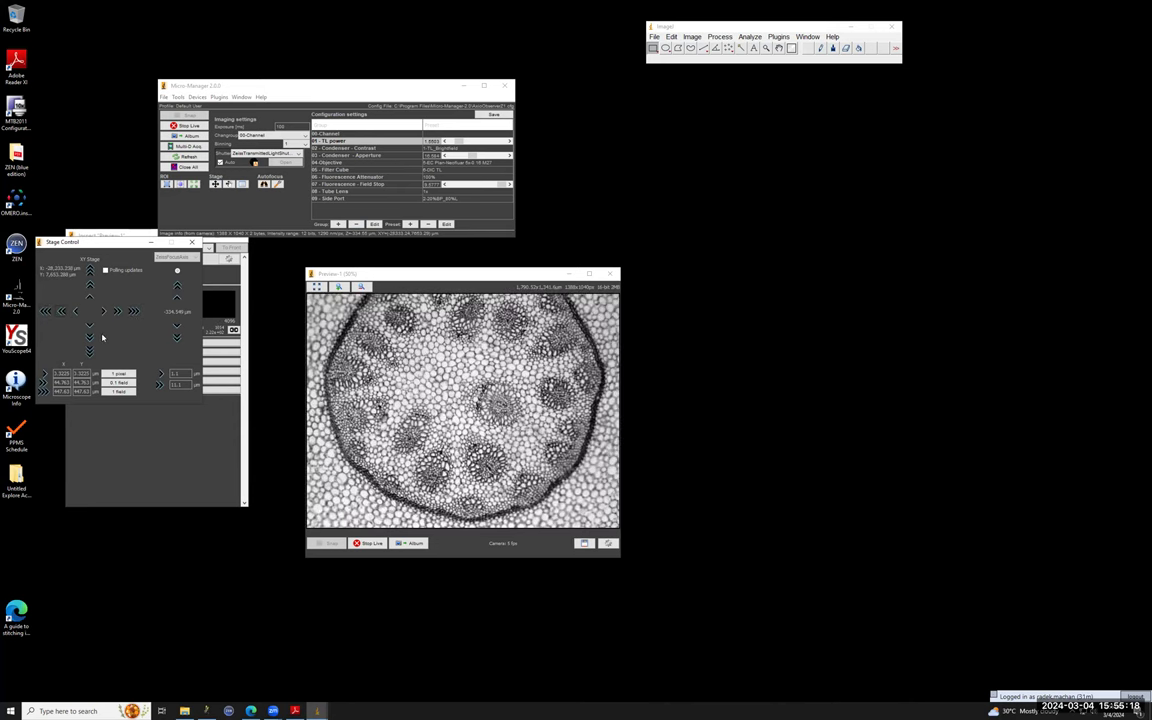
pyautogui.click(176, 288)
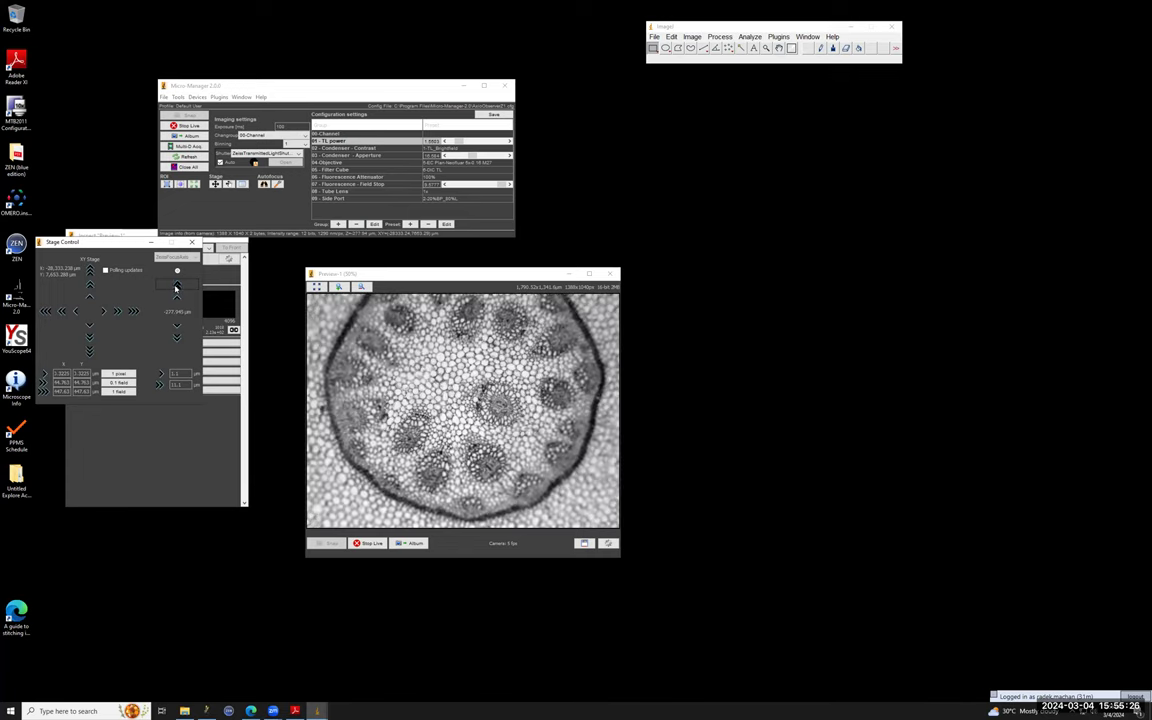
pyautogui.click(178, 337)
pyautogui.click(178, 337)
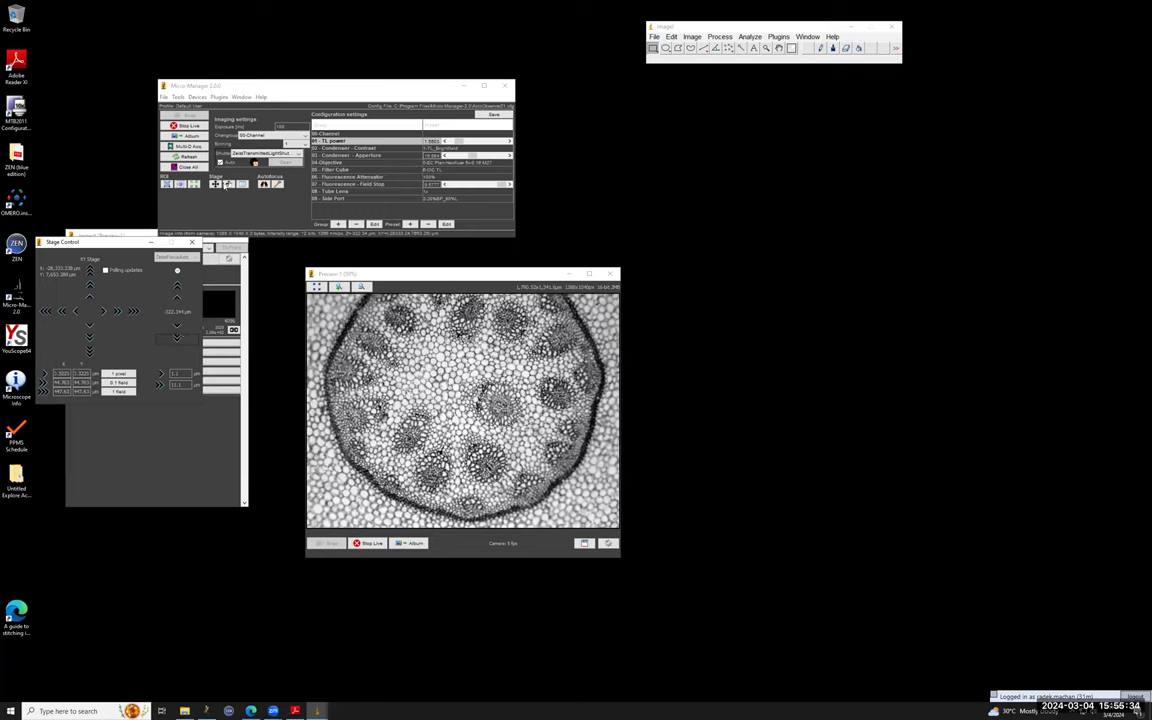
# Centre the stem section by moving the stage with the hand tool in the live image, and stop the live view
pyautogui.click(229, 185)
pyautogui.moveTo(424, 366); pyautogui.dragTo(478, 367)
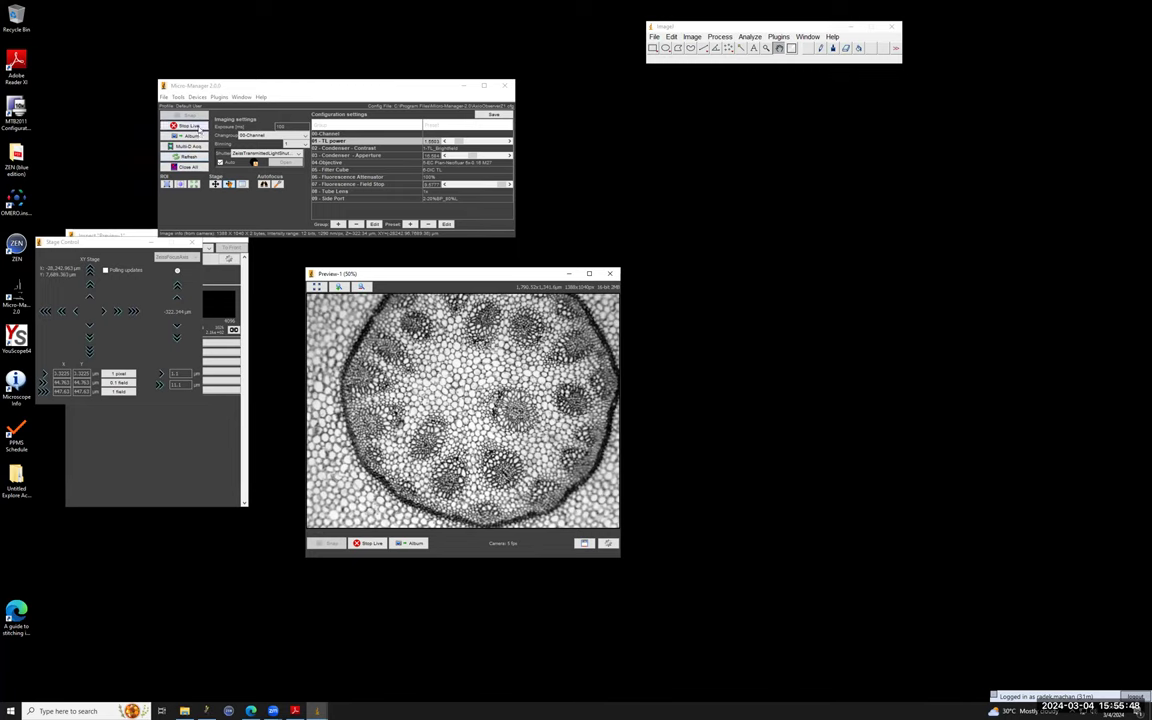
pyautogui.click(200, 127)
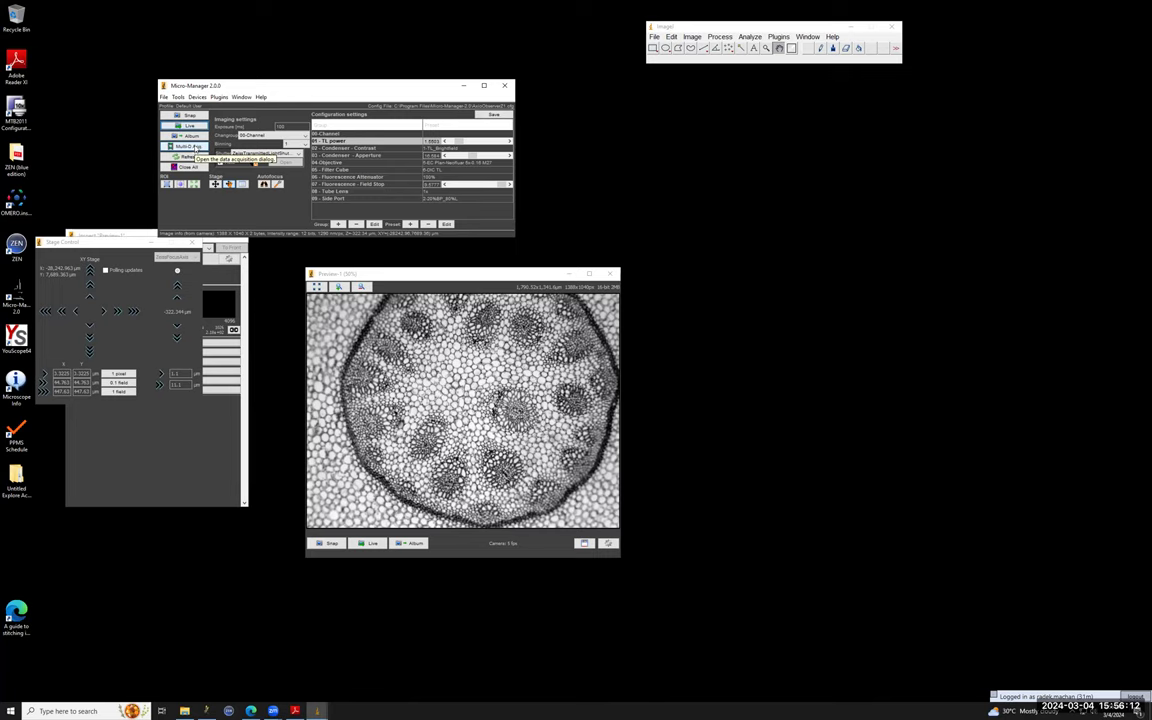
# Open the Multi-Dimensional Acquisition window, place it beside the preview, and disable Multiple Positions (XY)
pyautogui.click(193, 147)
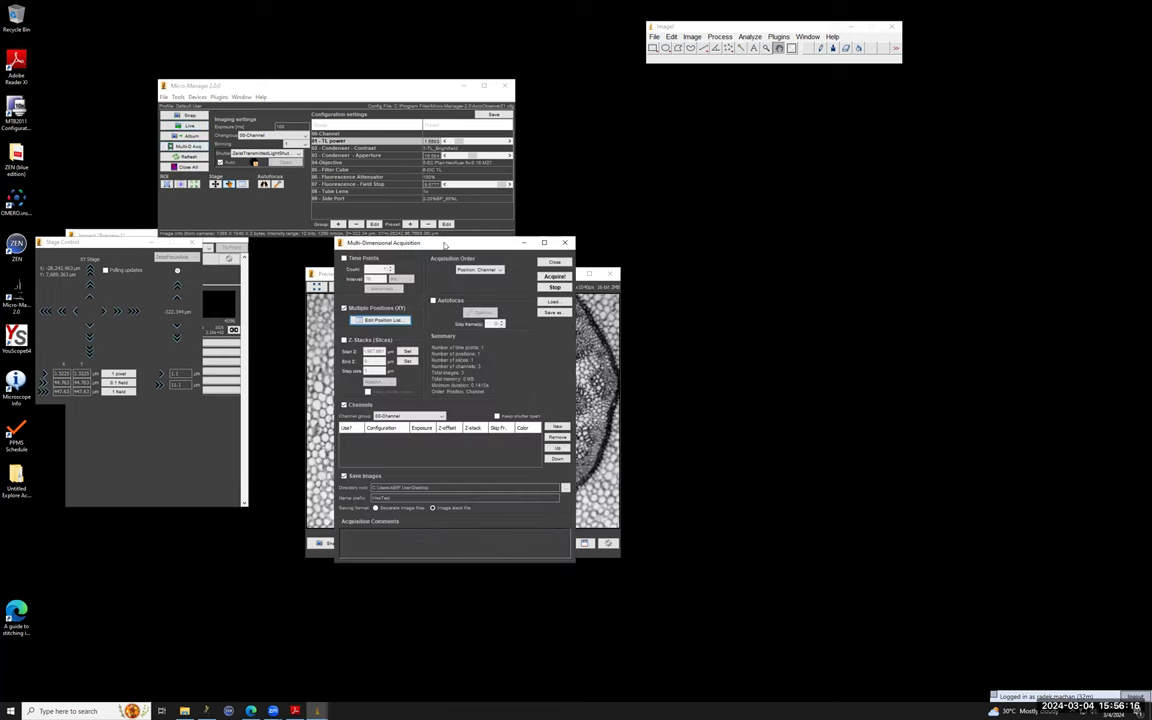
pyautogui.moveTo(445, 245); pyautogui.dragTo(168, 238)
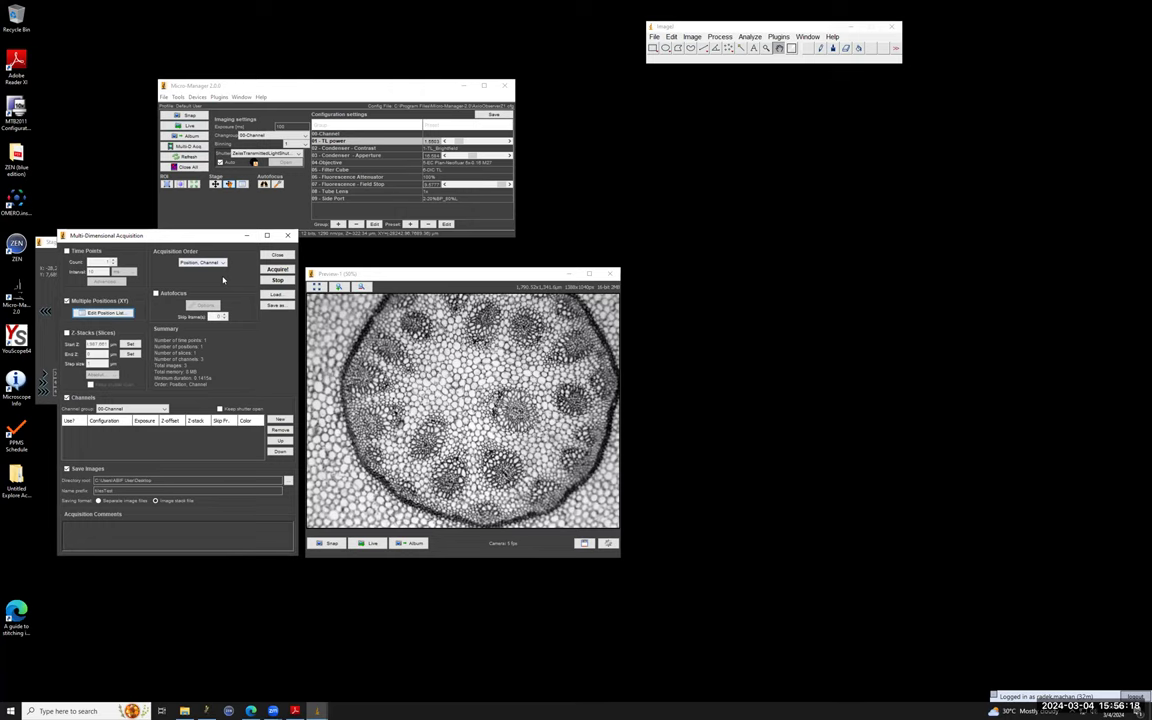
pyautogui.click(67, 301)
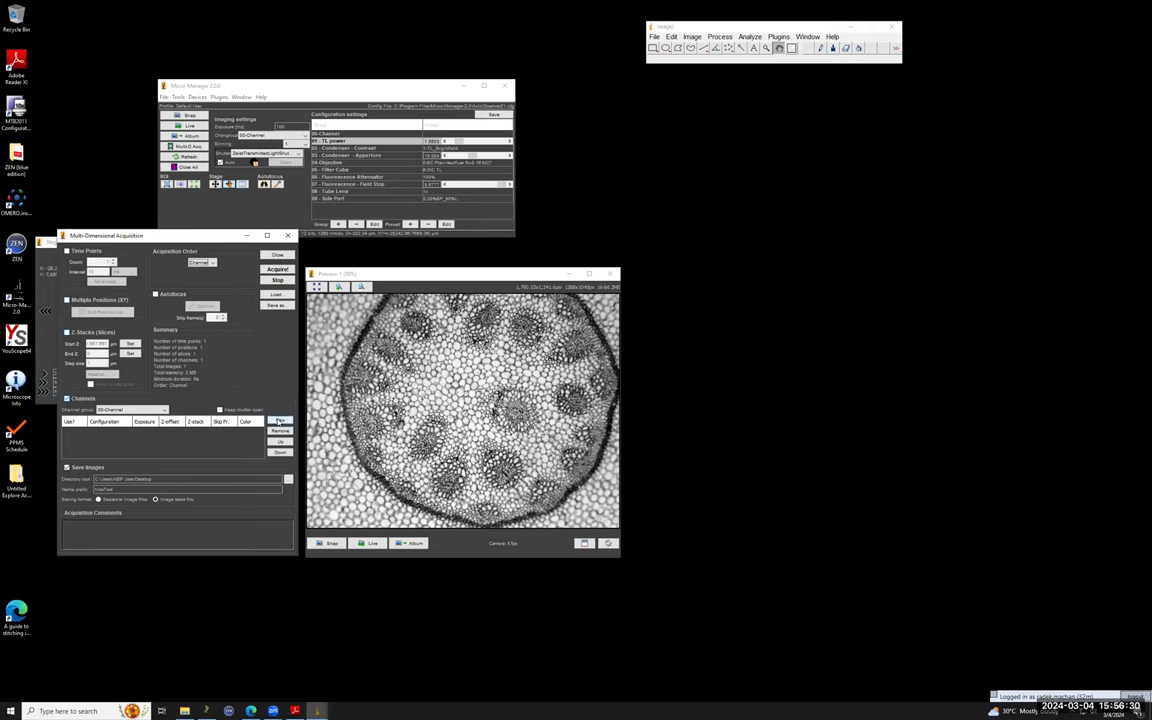
# Add every preset of the 00-Channel group, from 01-DAPI to the eighth preset, to the acquisition's channel list
pyautogui.click(281, 423)
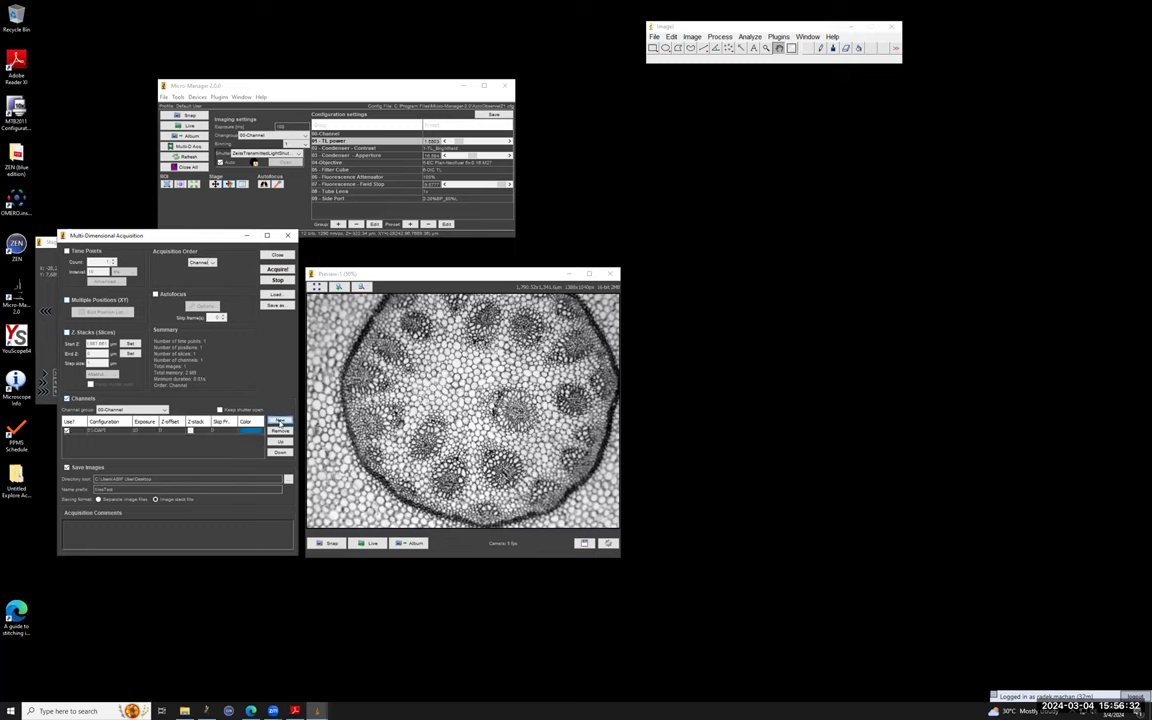
pyautogui.click(281, 423)
pyautogui.click(281, 423)
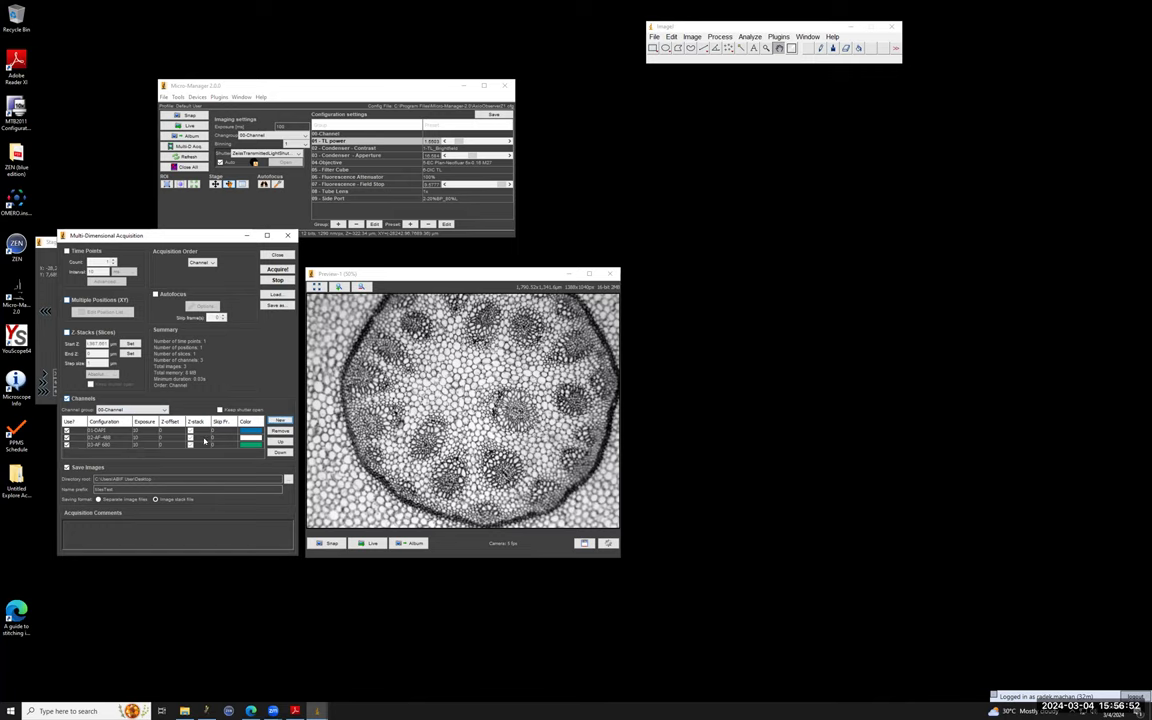
pyautogui.click(280, 420)
pyautogui.click(280, 420)
pyautogui.click(282, 421)
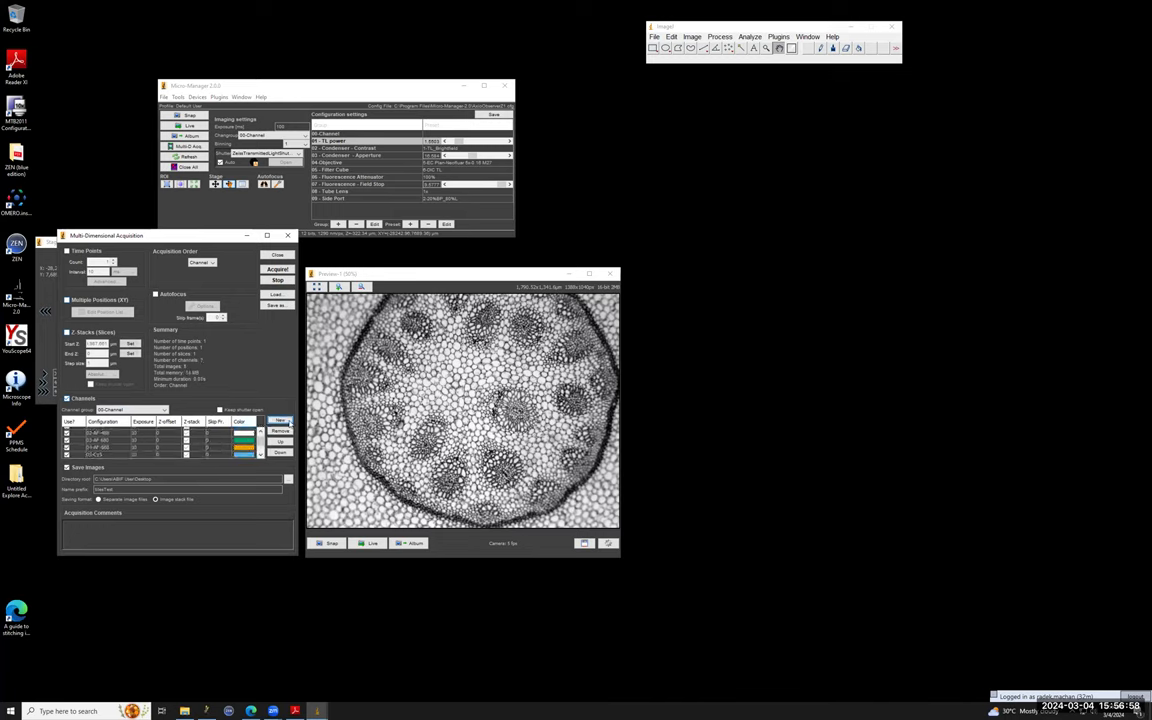
pyautogui.click(282, 421)
pyautogui.click(575, 365)
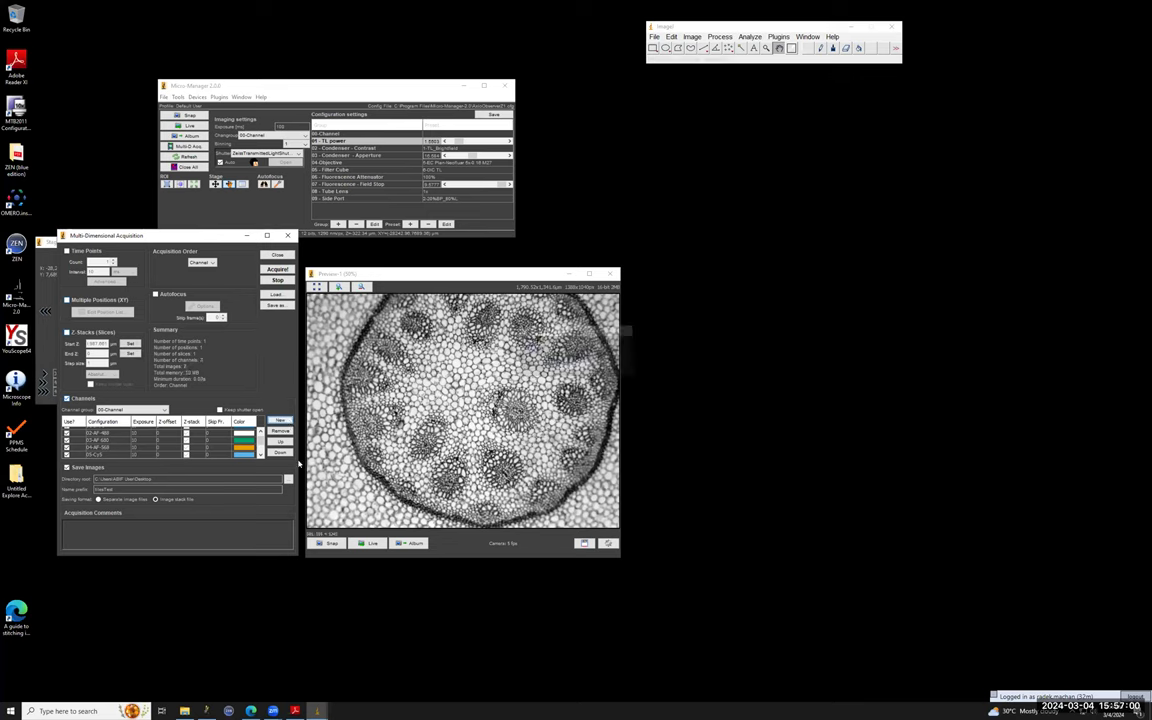
# Leave only 02-AF-488, 04-AF-568 and 06-TL-Brightfield enabled for use in the acquisition's channel list
pyautogui.scroll(2, 260, 445)
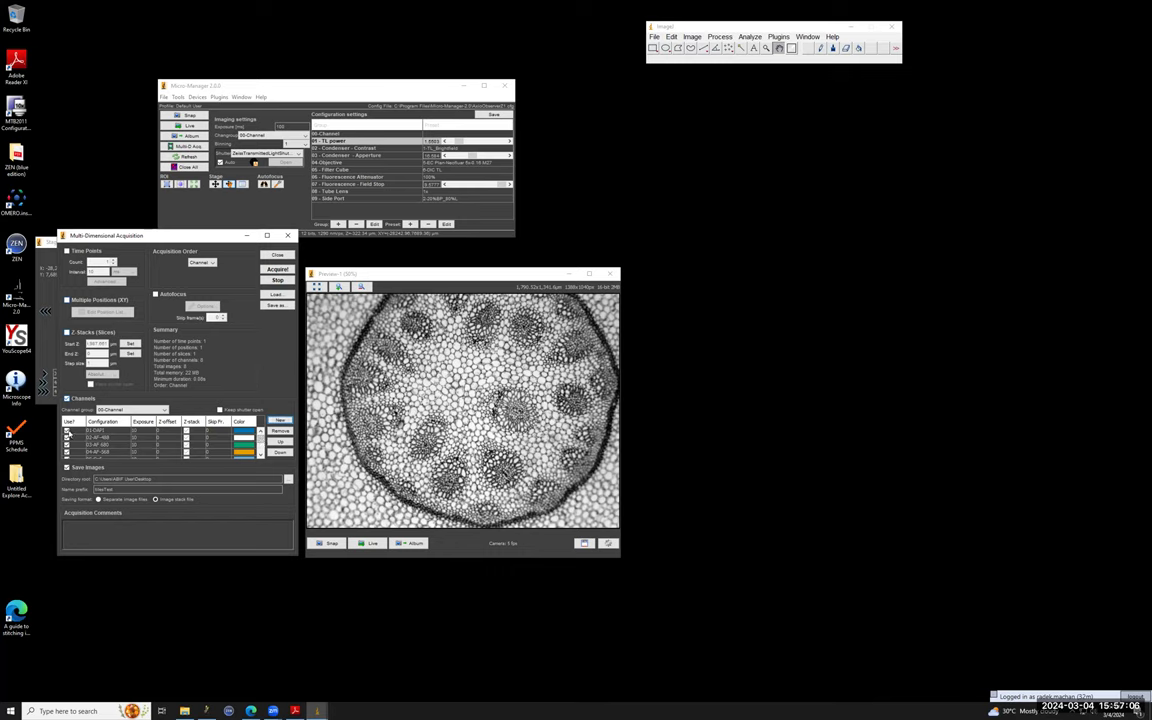
pyautogui.click(67, 430)
pyautogui.scroll(-2, 261, 438)
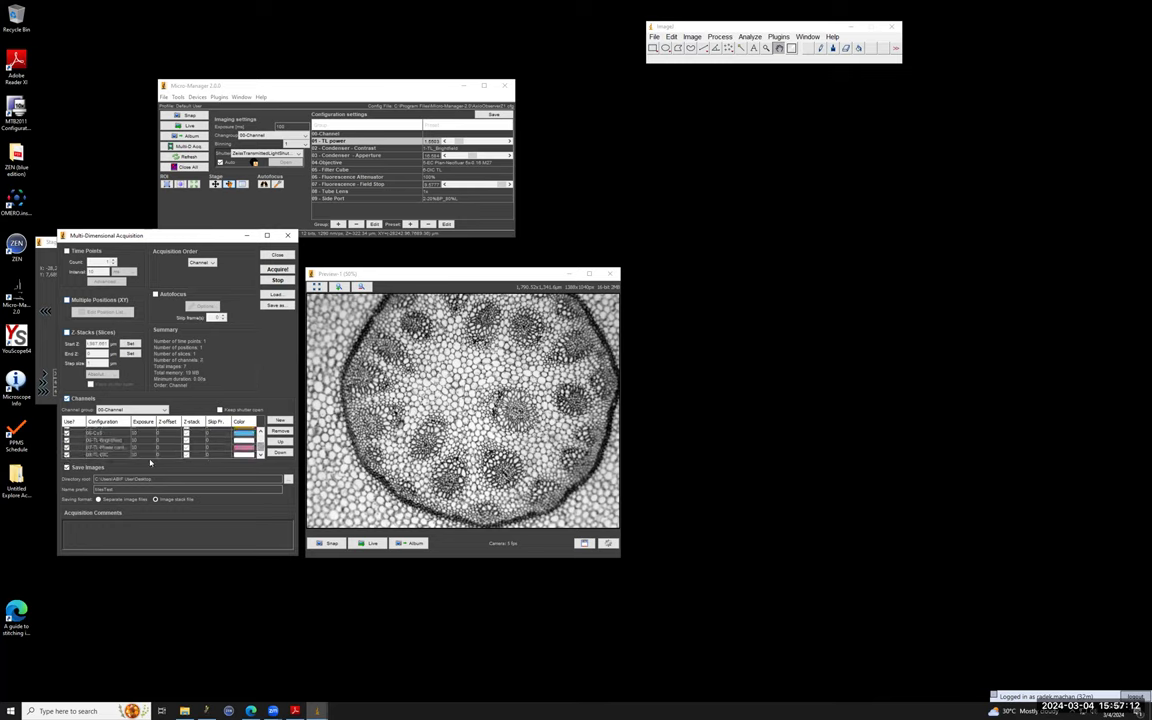
pyautogui.click(67, 446)
pyautogui.click(67, 442)
pyautogui.click(67, 441)
pyautogui.click(67, 443)
pyautogui.scroll(-2, 124, 445)
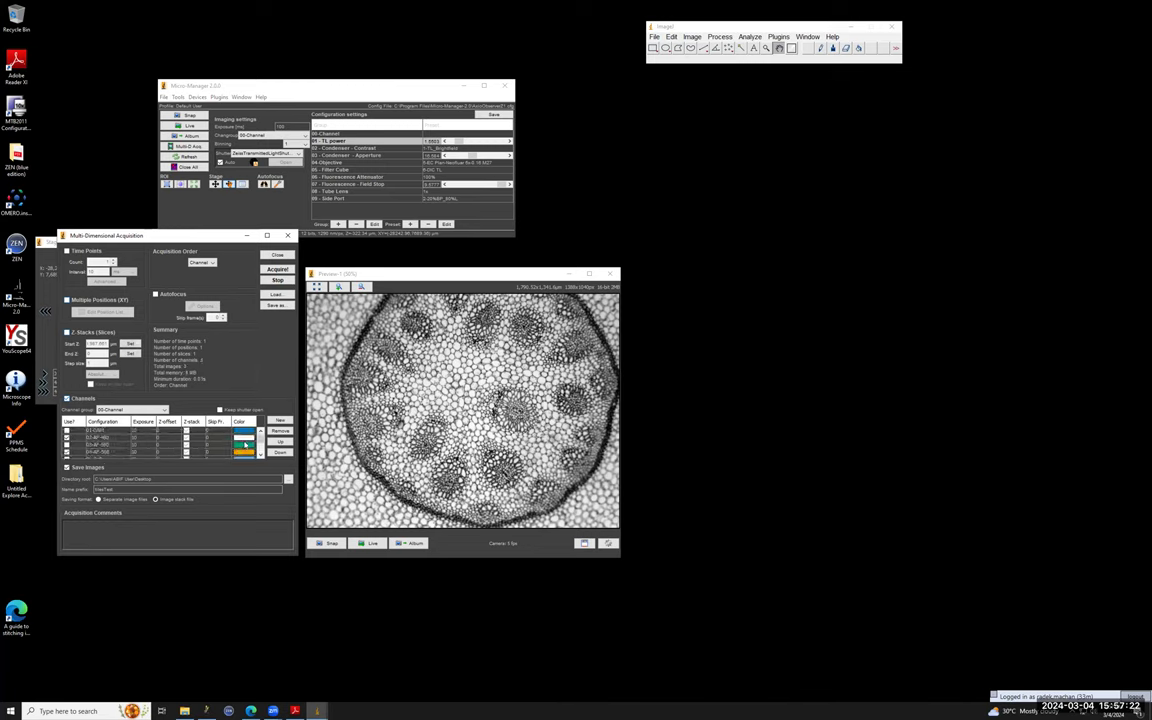
# Set the display color of the 02-AF-488 channel to bright green and that of 04-AF-568 to a deeper orange
pyautogui.click(238, 441)
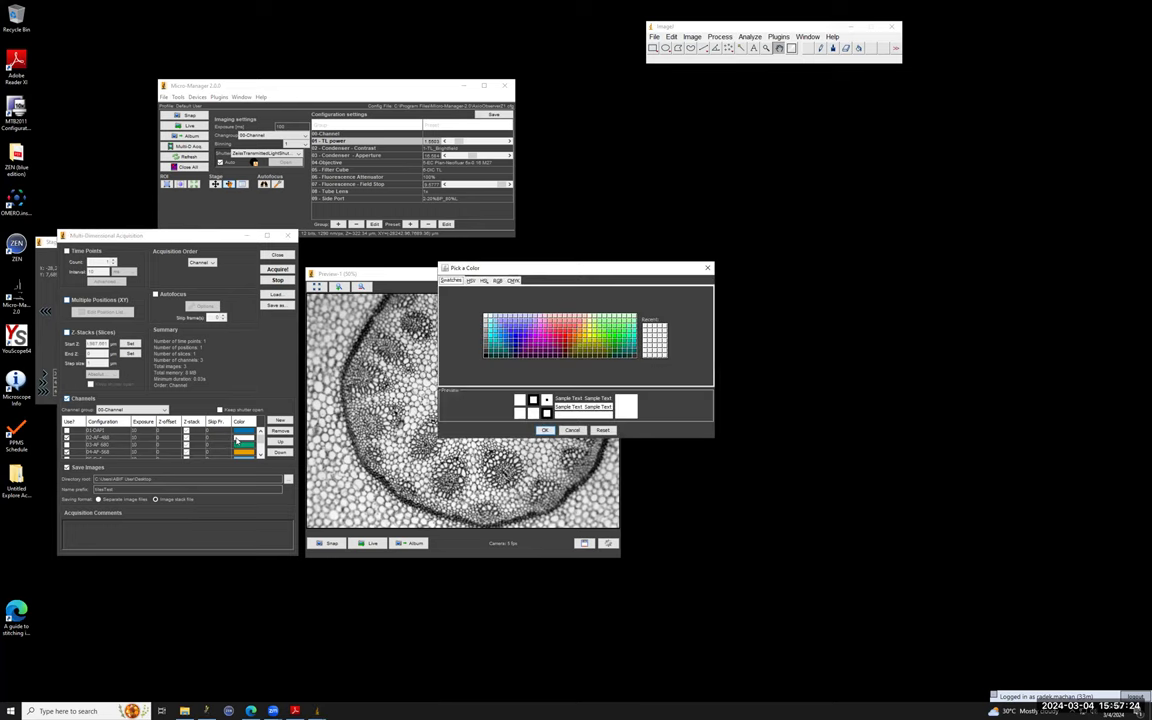
pyautogui.click(543, 316)
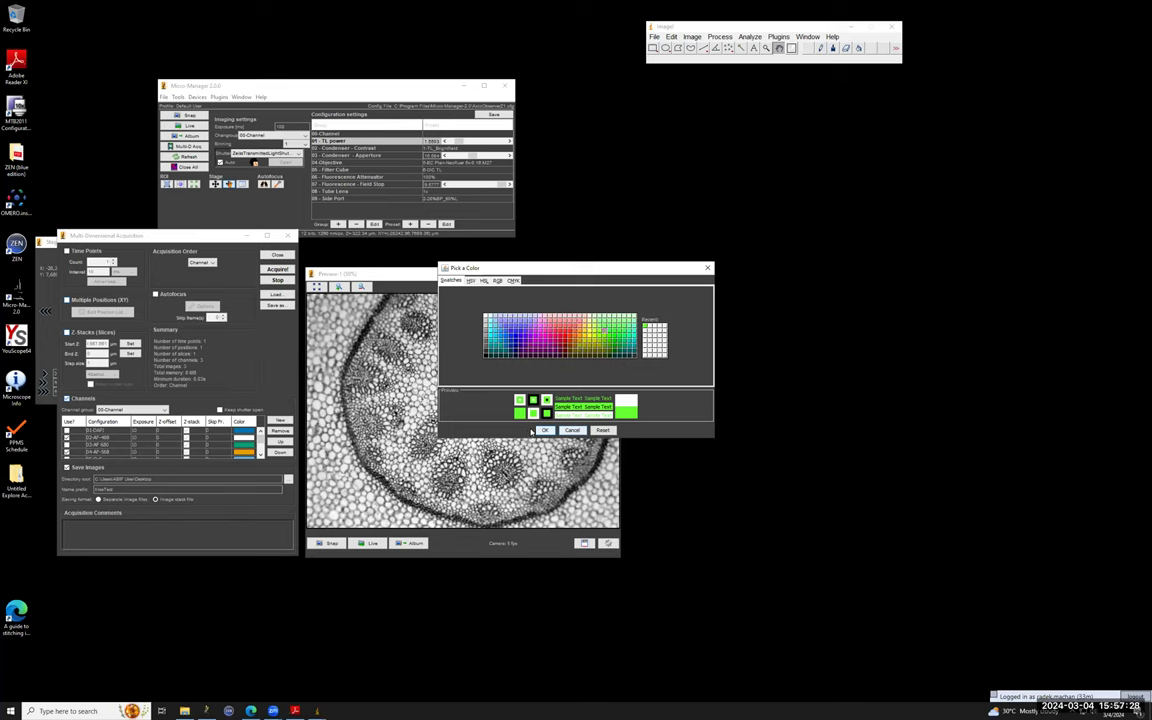
pyautogui.click(544, 430)
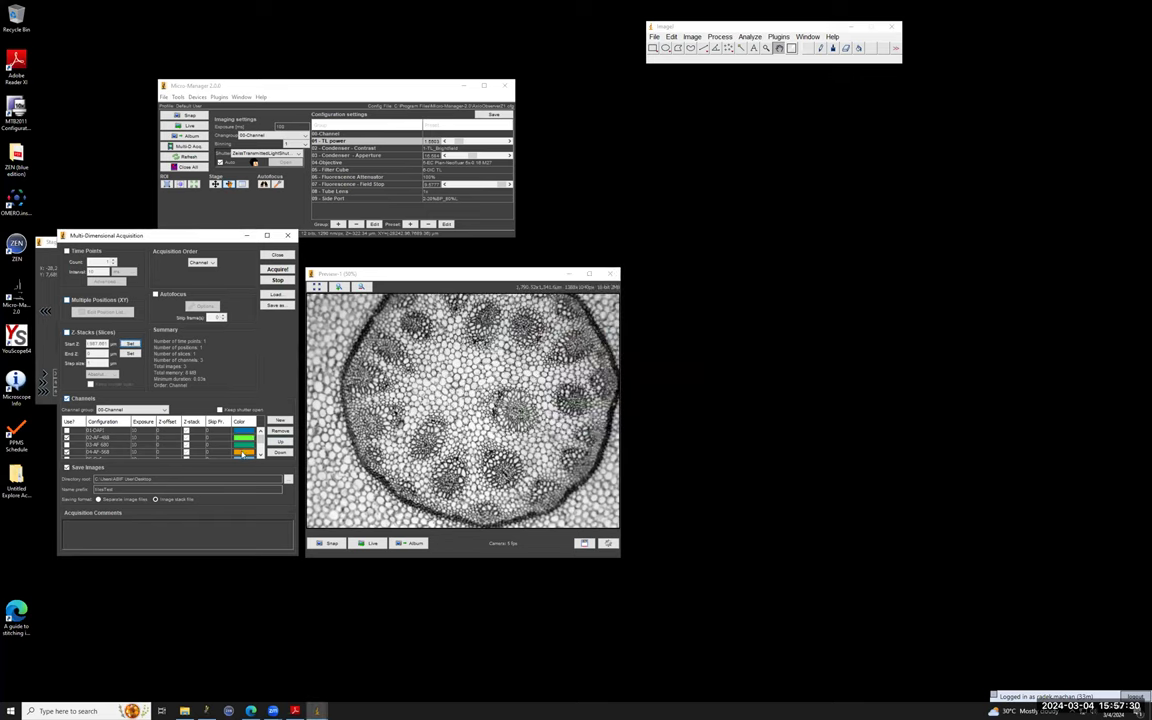
pyautogui.click(246, 453)
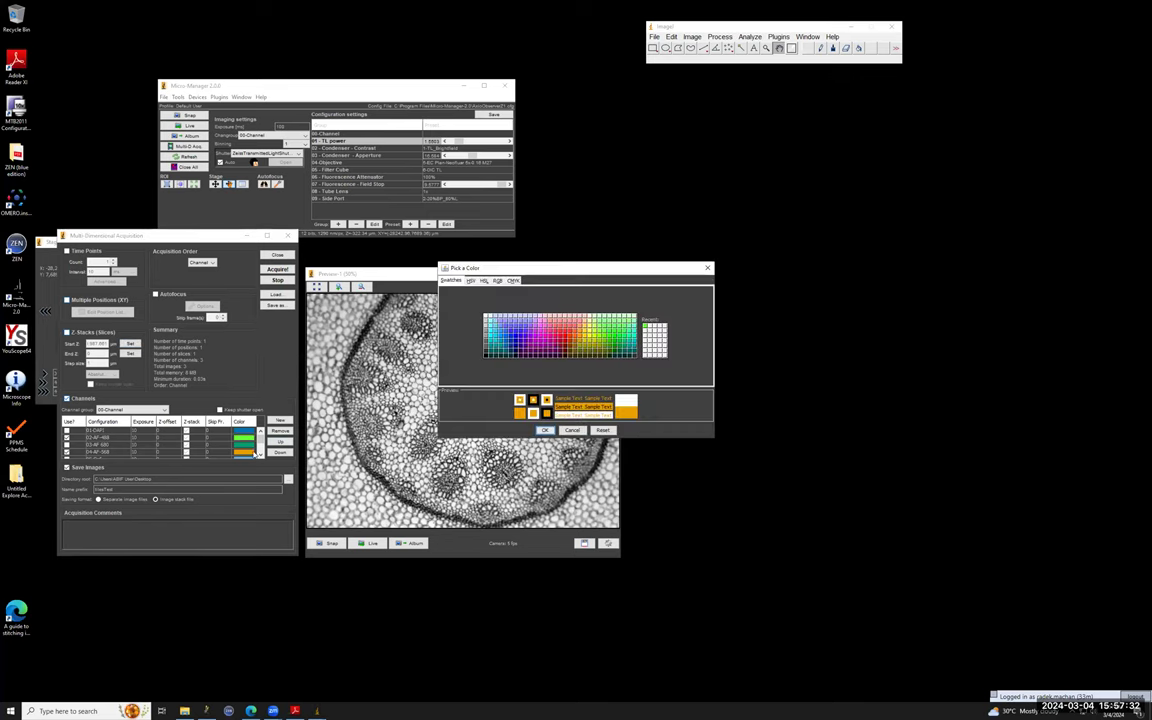
pyautogui.click(575, 338)
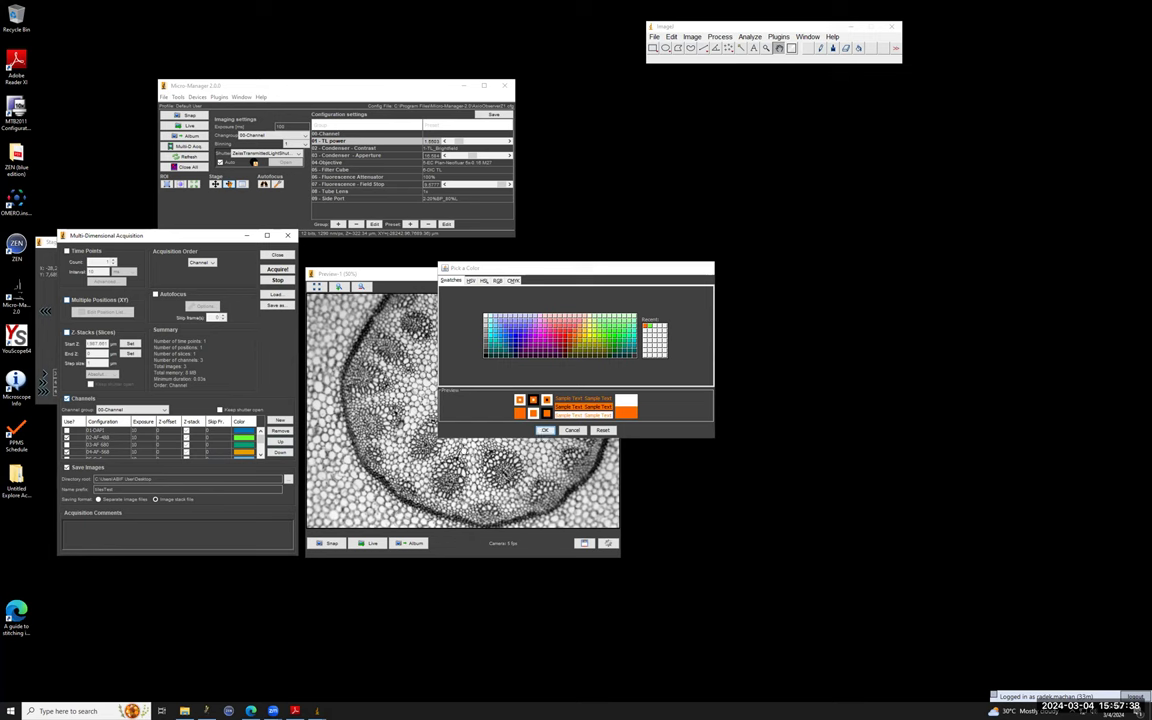
pyautogui.click(544, 430)
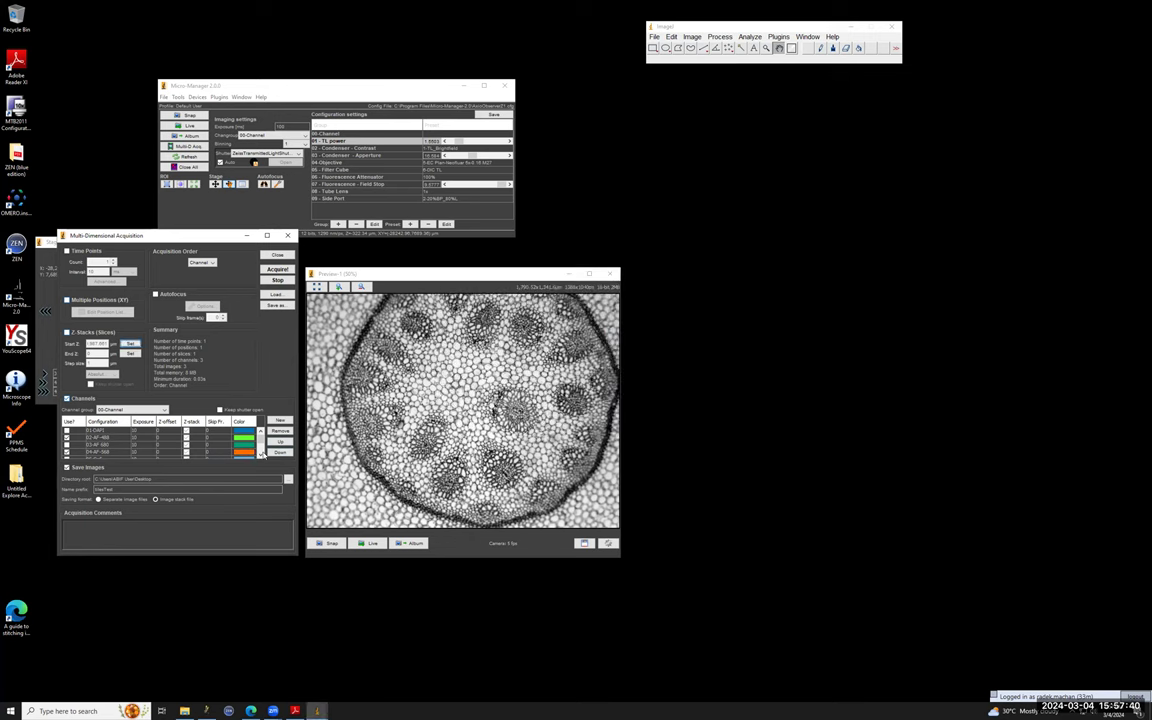
# Set the exposure of the 02-AF-488 and 04-AF-568 channels to 100 ms each
pyautogui.click(260, 455)
pyautogui.click(260, 455)
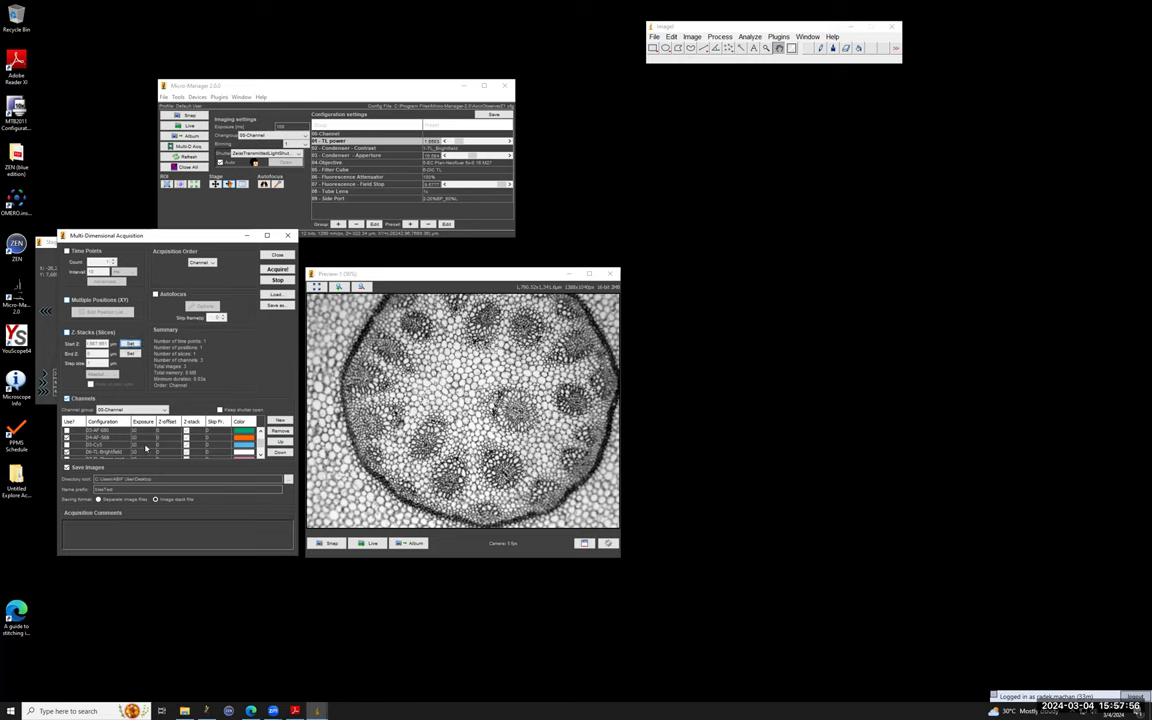
pyautogui.scroll(1, 145, 448)
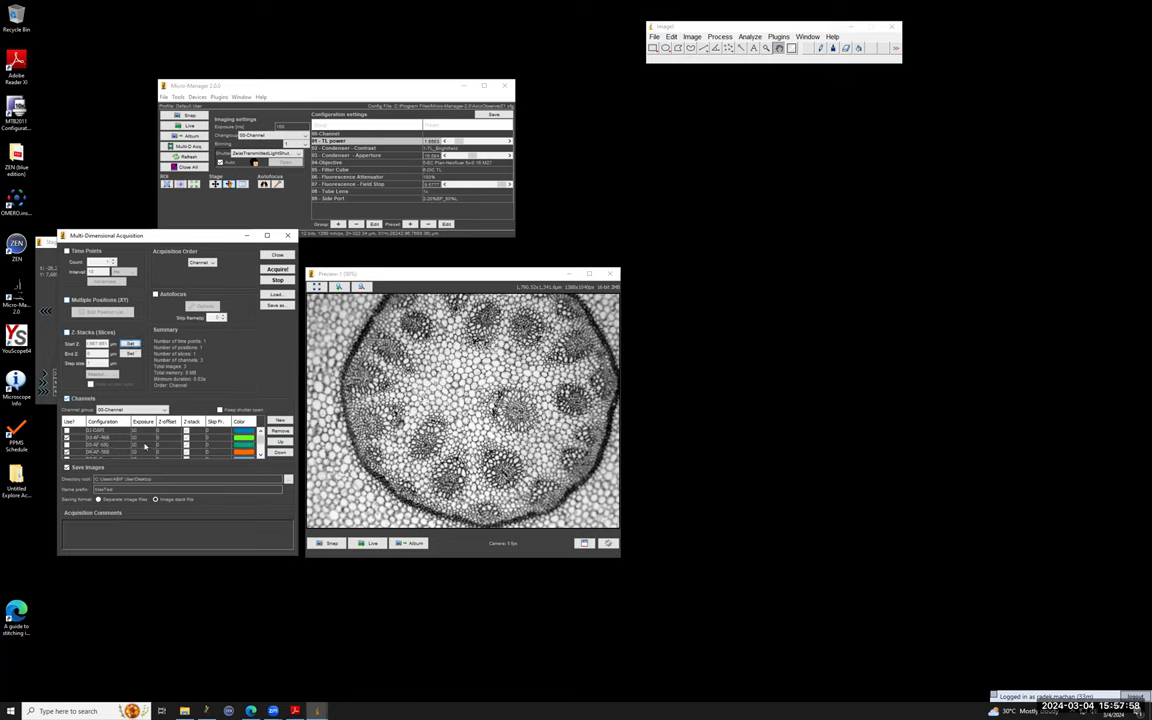
pyautogui.click(137, 437)
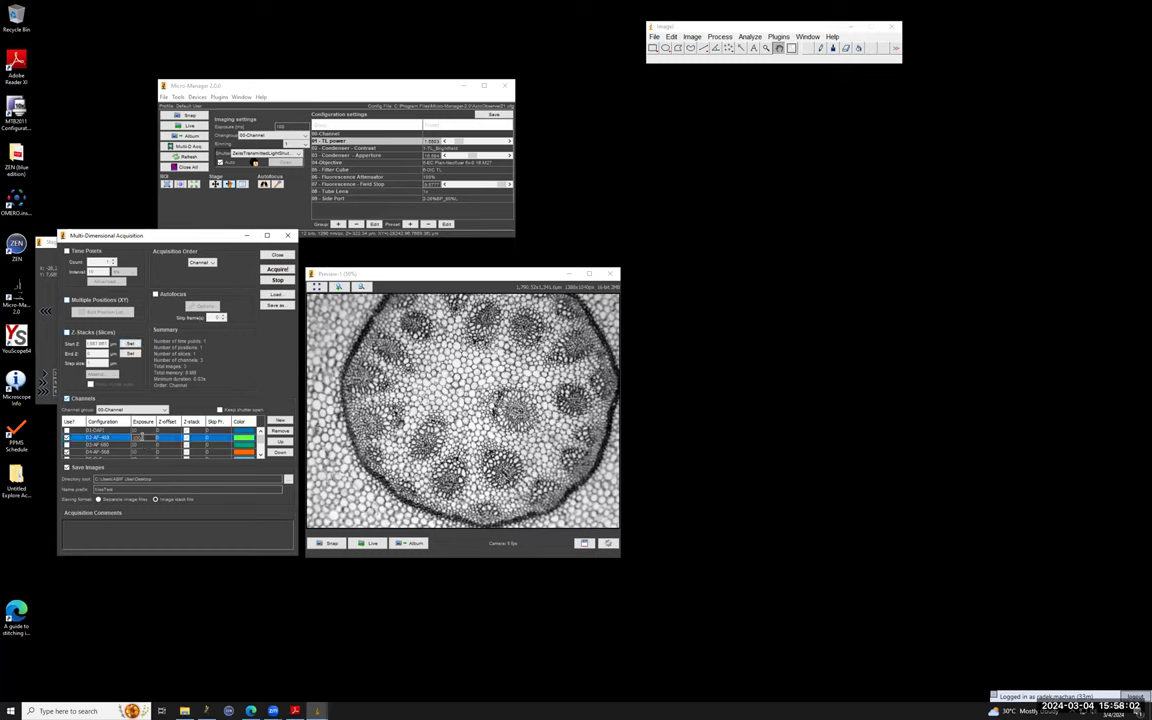
pyautogui.click(130, 452)
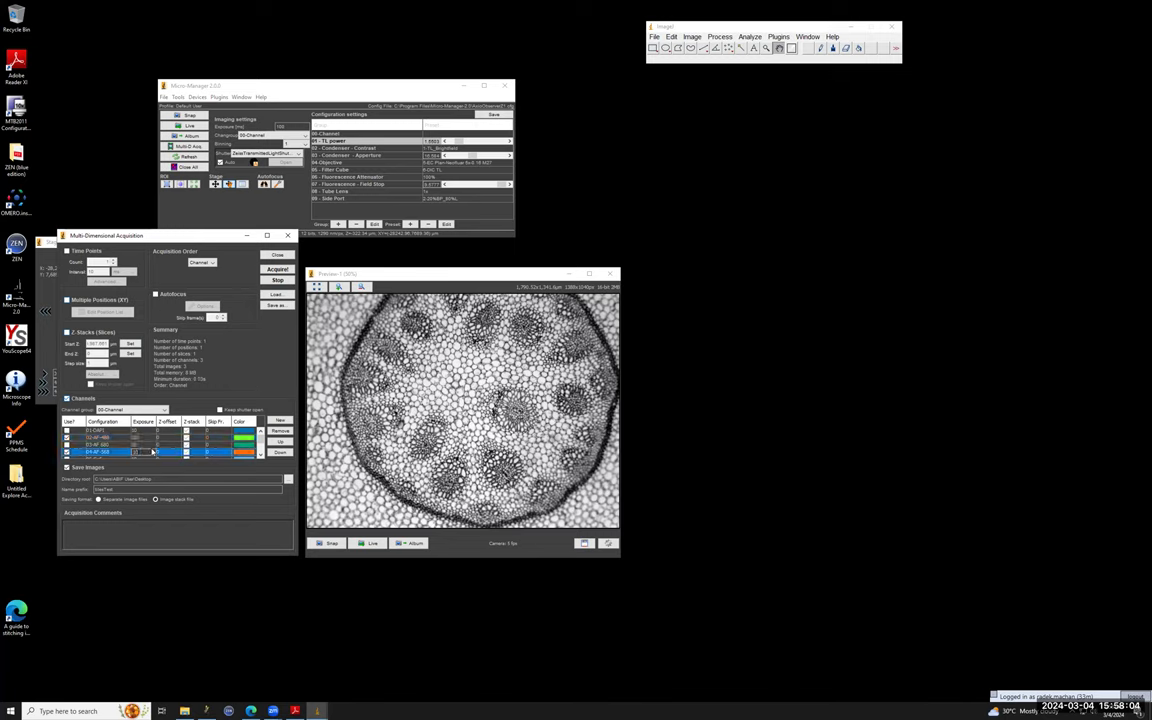
pyautogui.scroll(-2, 150, 453)
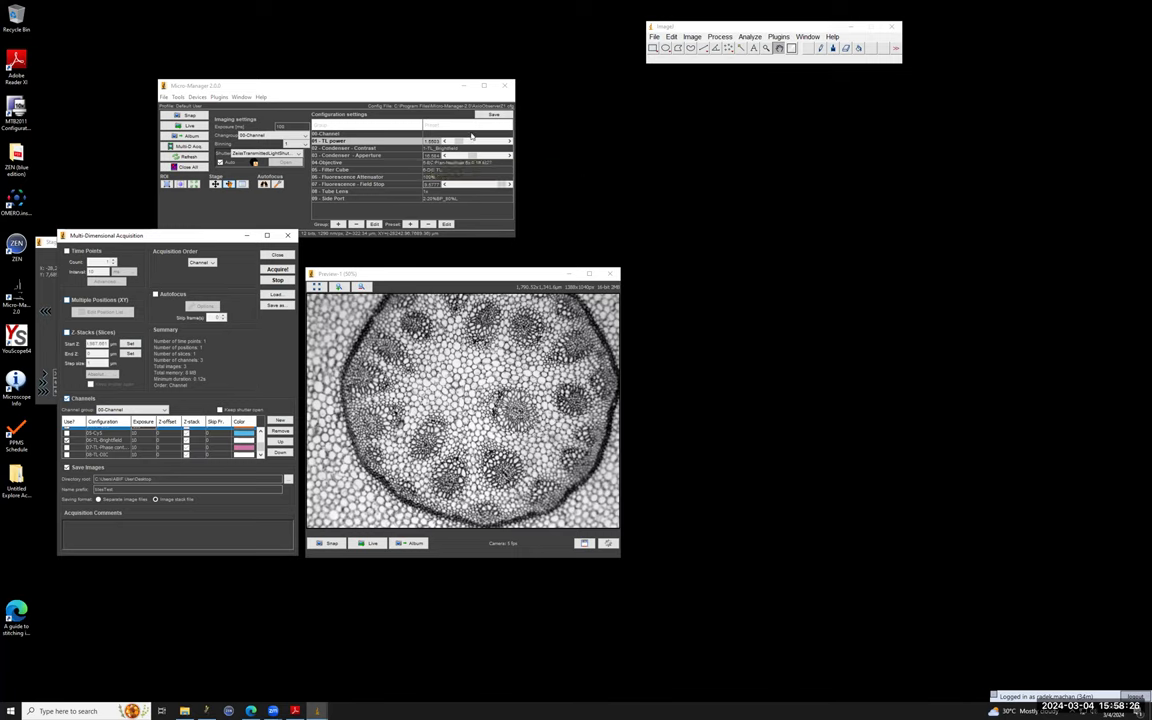
# Switch the 00-Channel group to the 02-AF-488 preset and open that preset in the preset editor
pyautogui.click(471, 134)
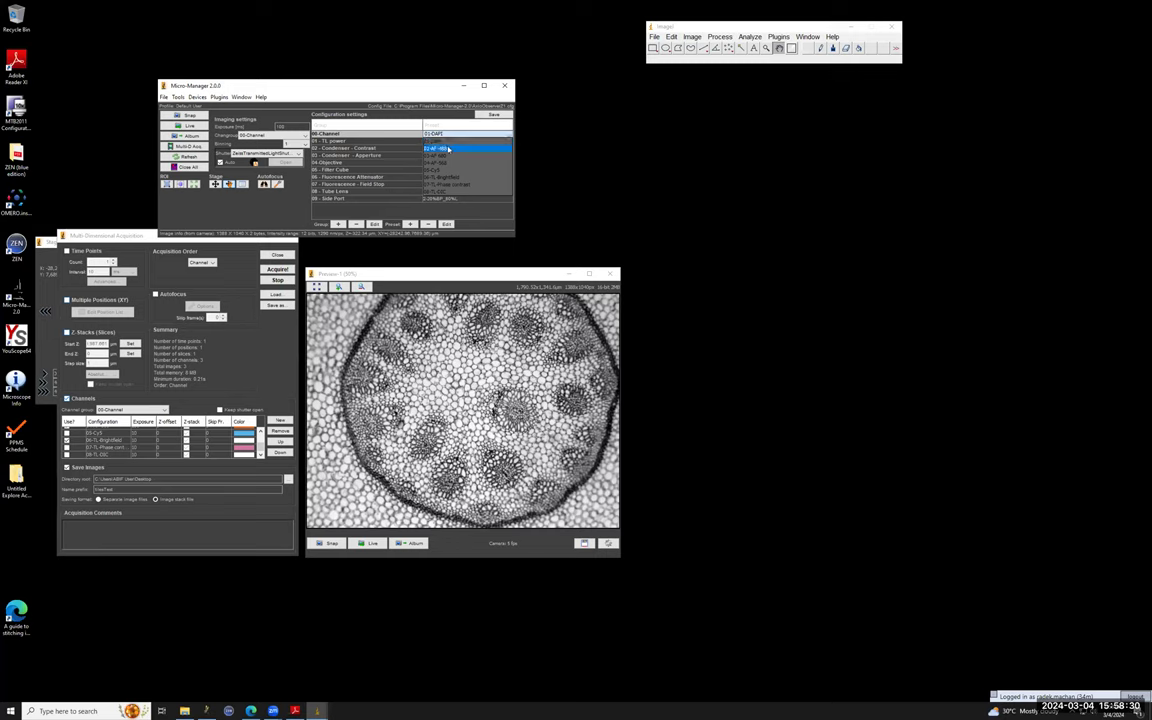
pyautogui.press('Return')
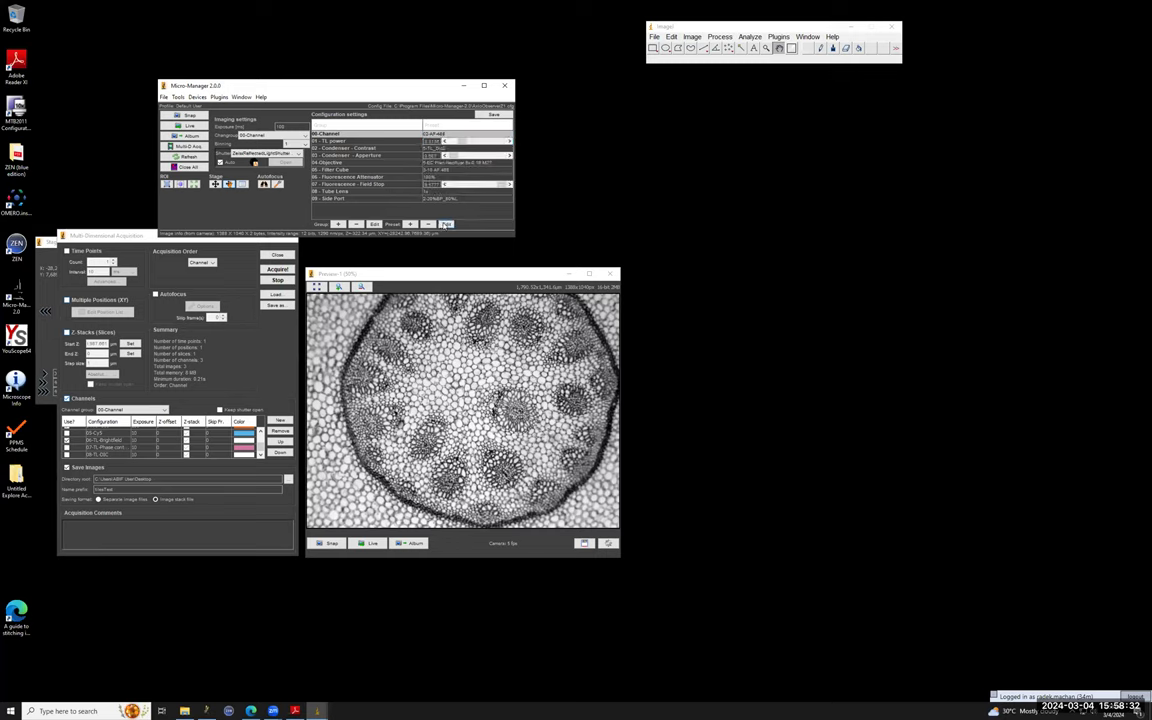
pyautogui.click(446, 224)
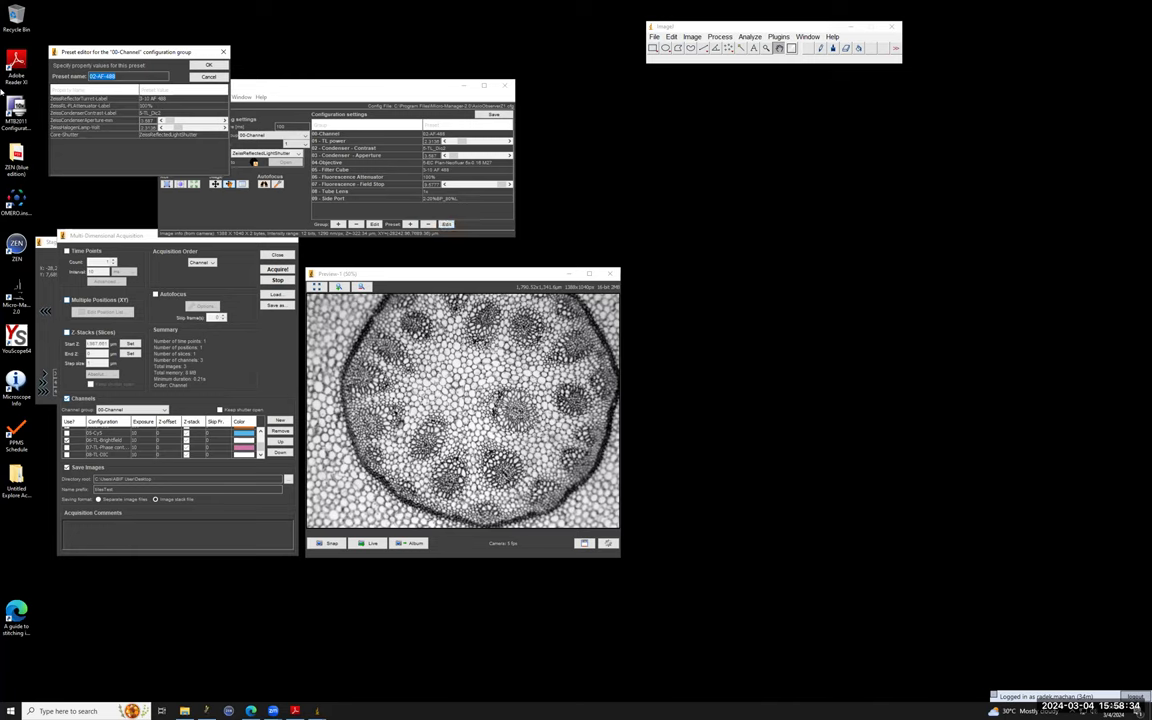